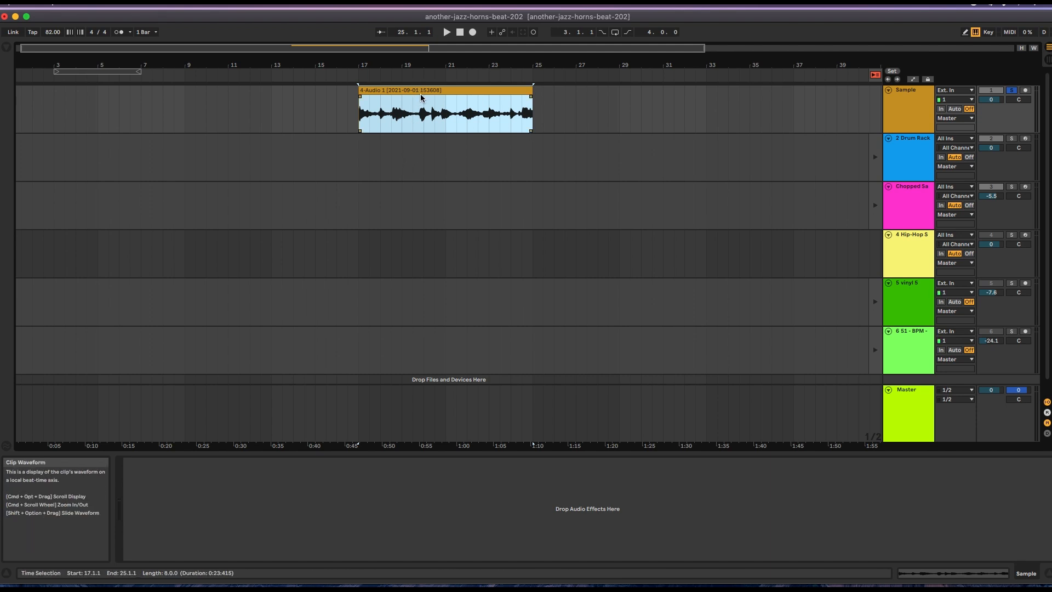
Play the sample clip on the Sample track from bar 17 with the metronome on to check its timing
click(360, 155)
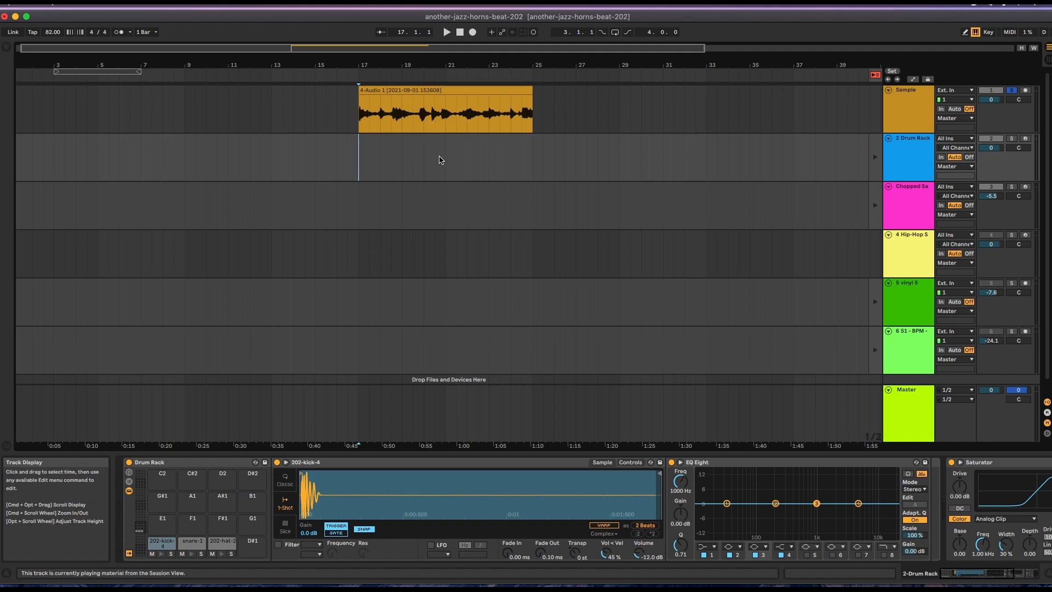
click(405, 90)
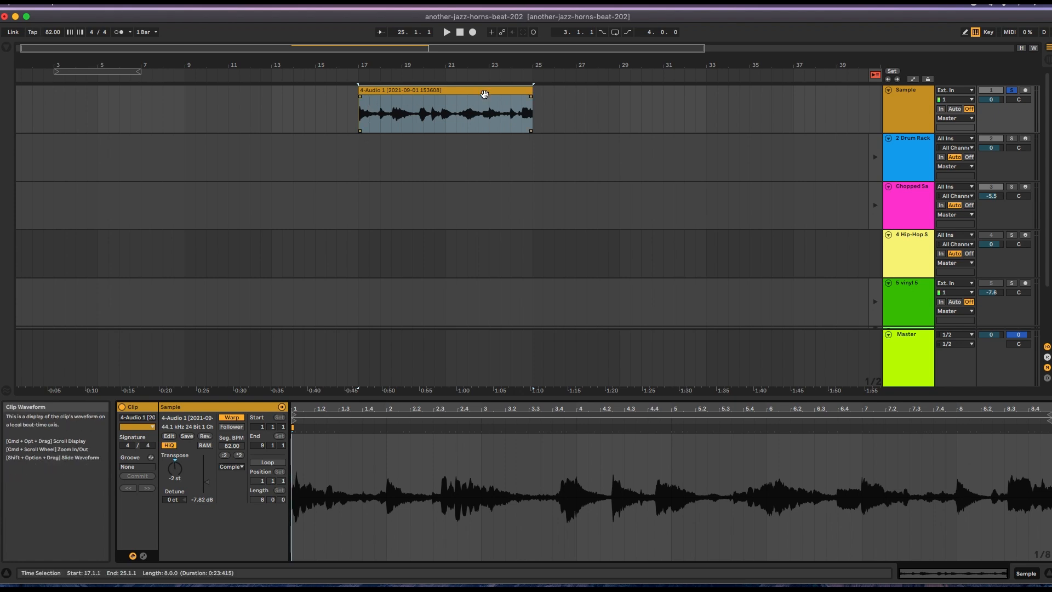
click(119, 33)
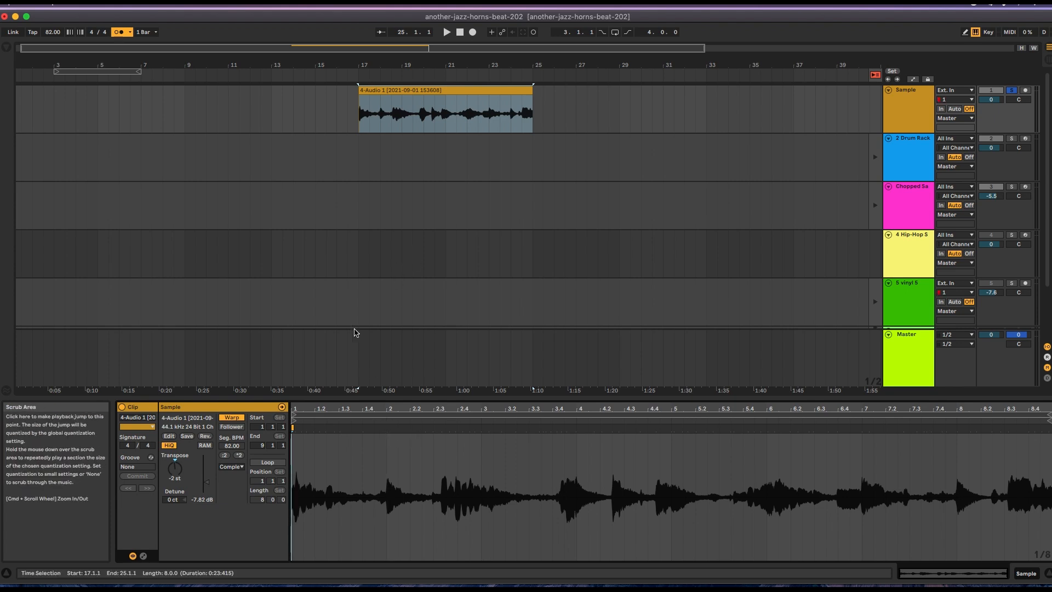
click(360, 157)
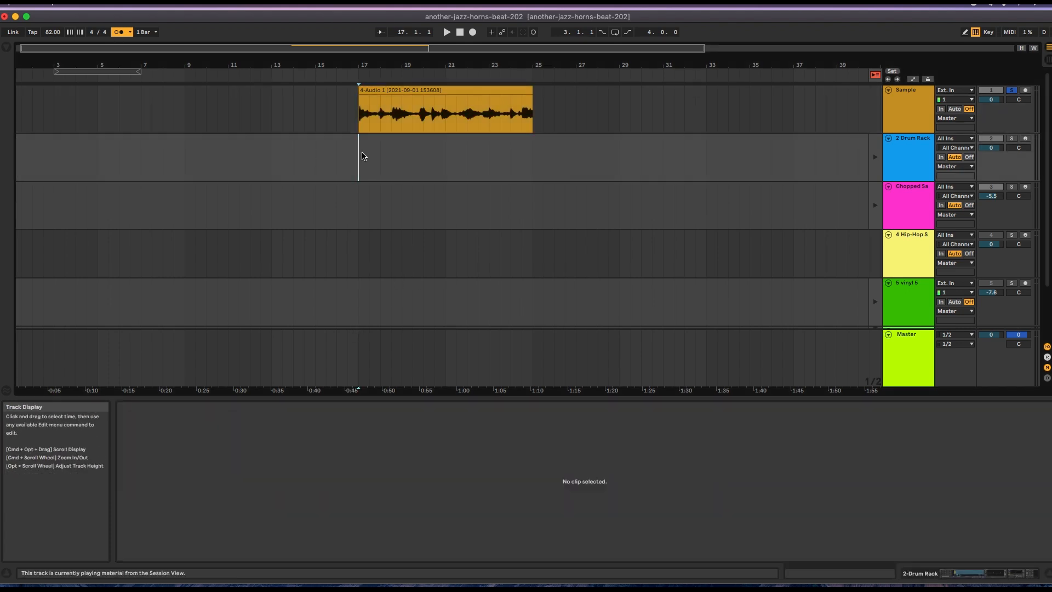
click(387, 90)
key(space)
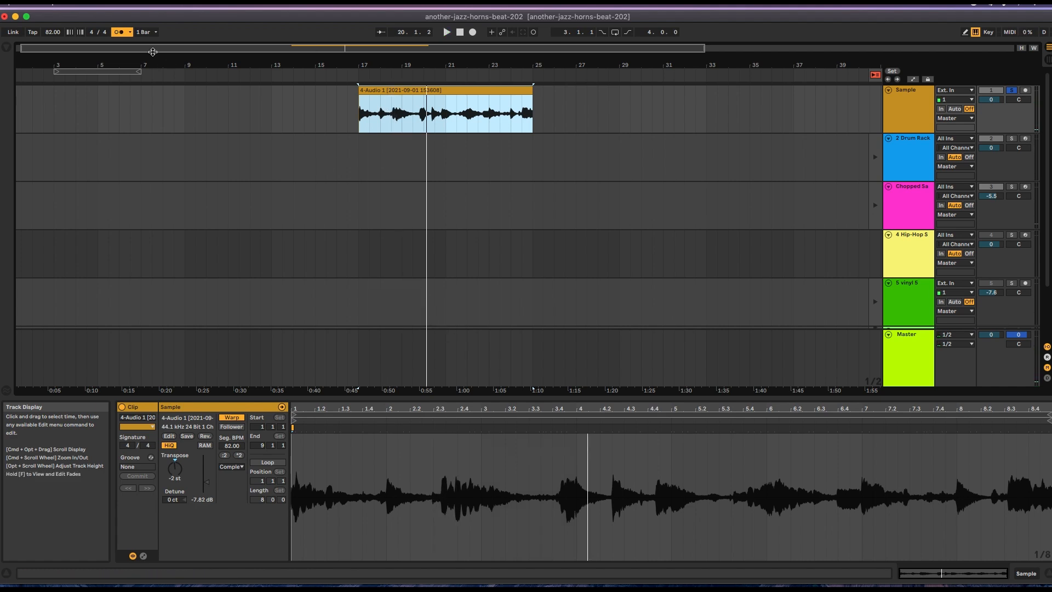
click(118, 33)
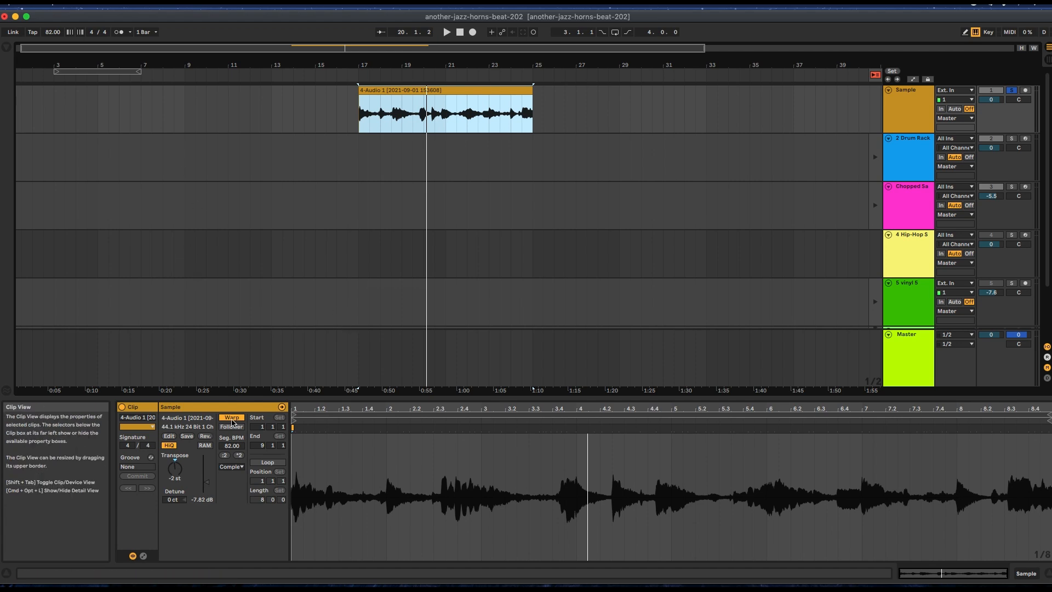
Try the project tempo at 60 BPM and play the warped sample from bar 17 with the metronome on
drag(49, 31, 46, 65)
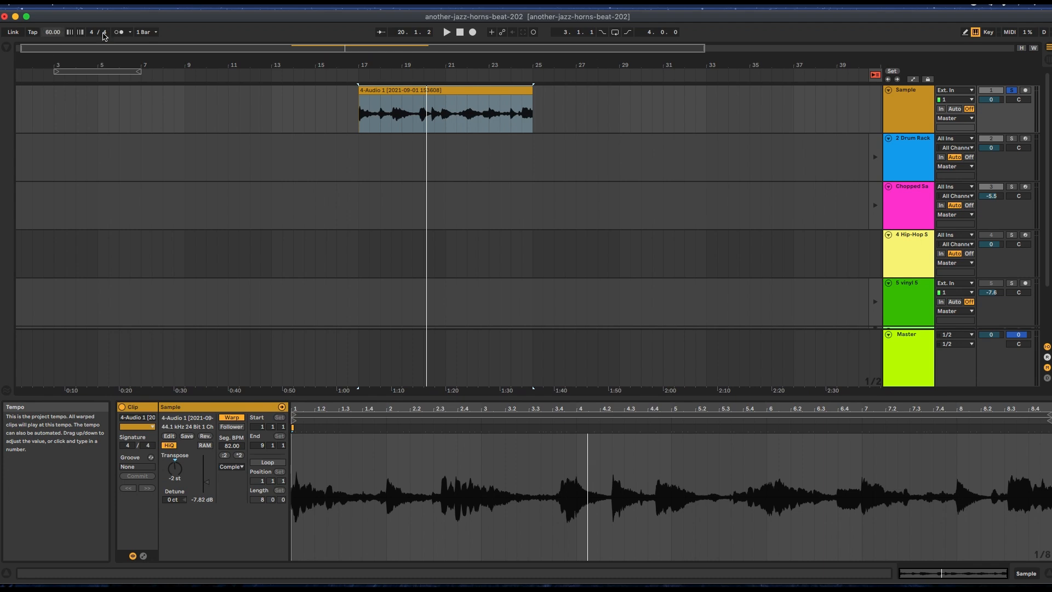
click(362, 156)
click(118, 31)
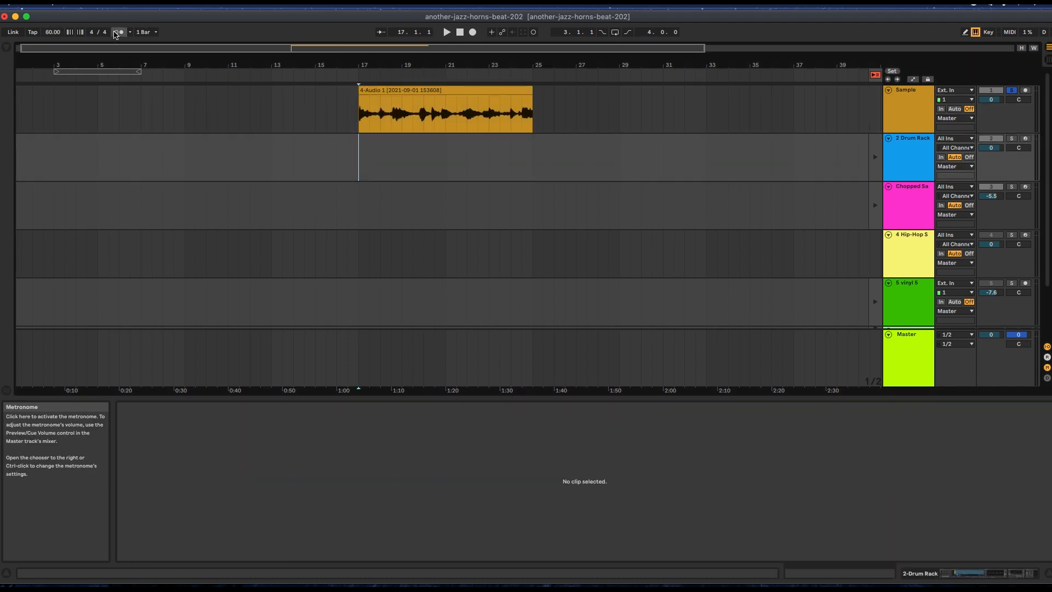
key(space)
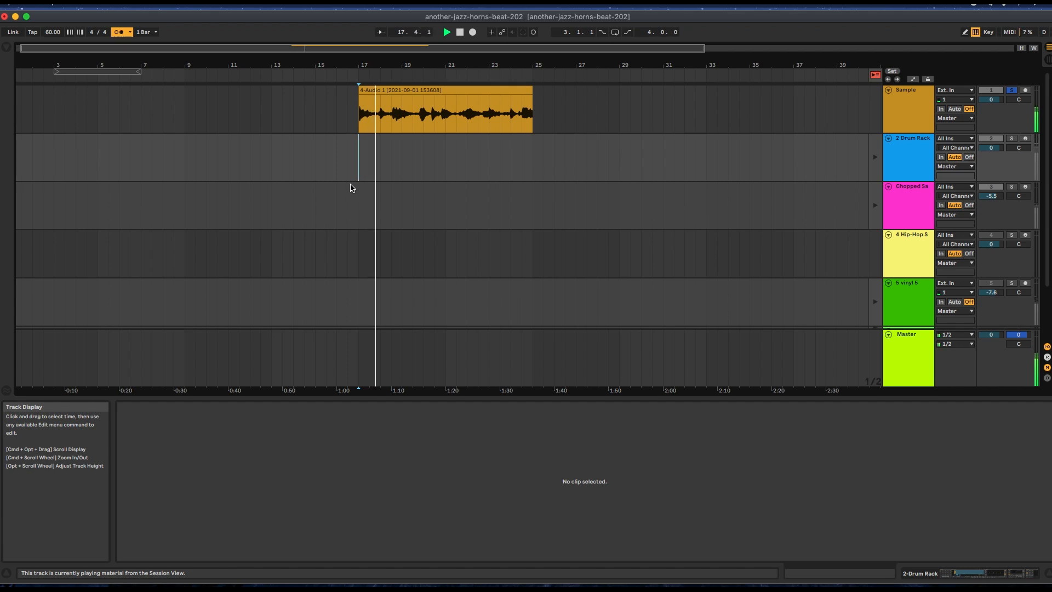
click(117, 32)
key(space)
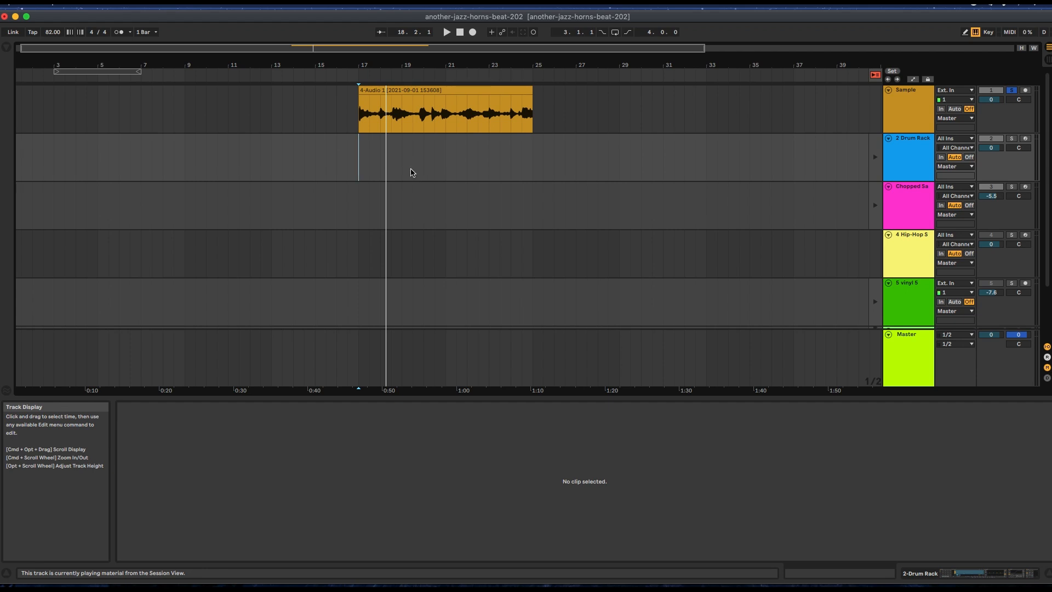
Turn off solo on the Sample track
click(422, 97)
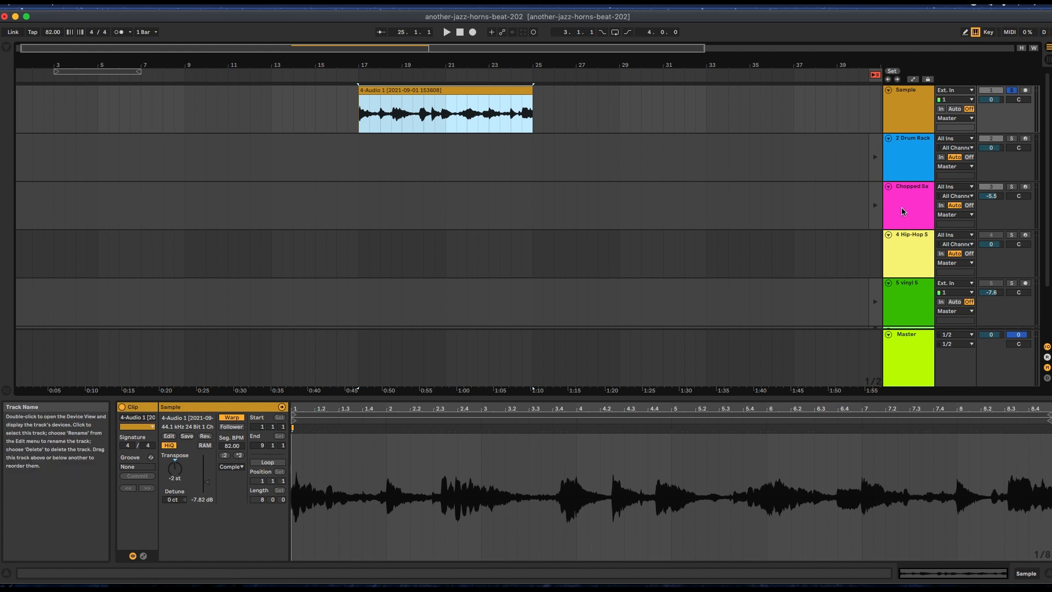
key(s)
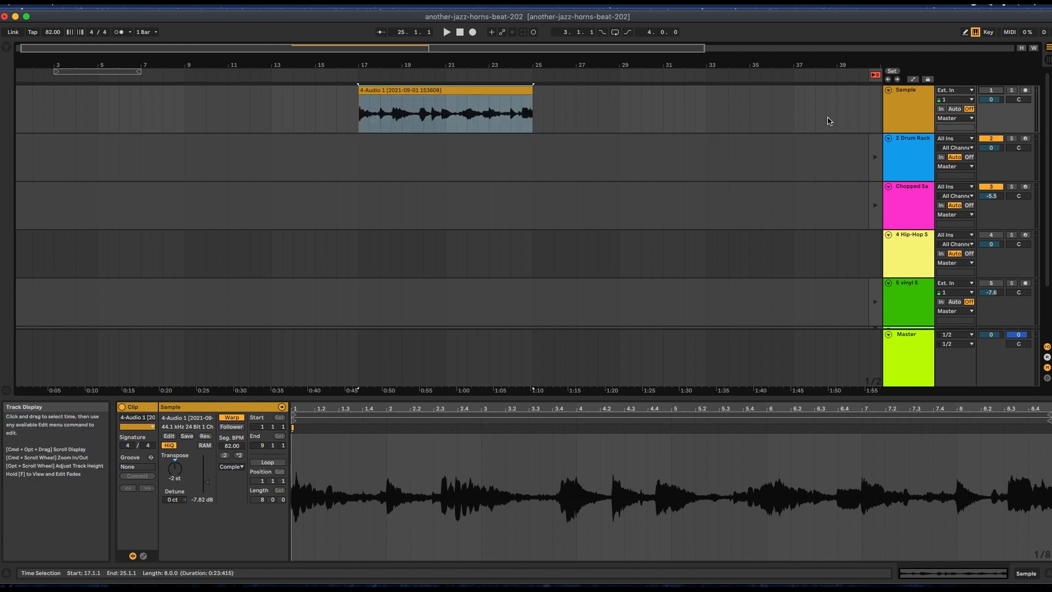
click(888, 90)
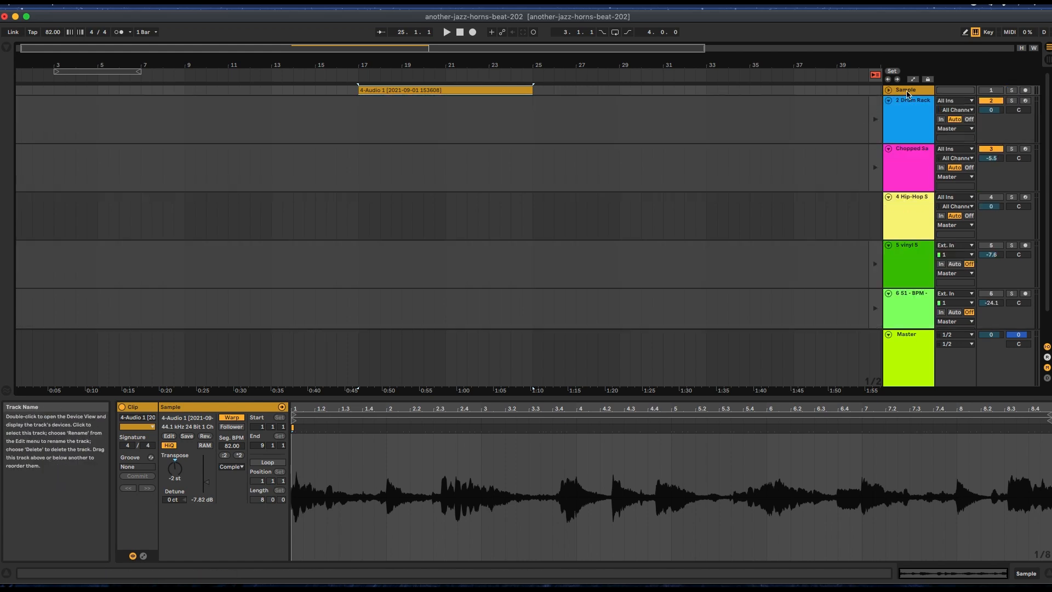
click(888, 90)
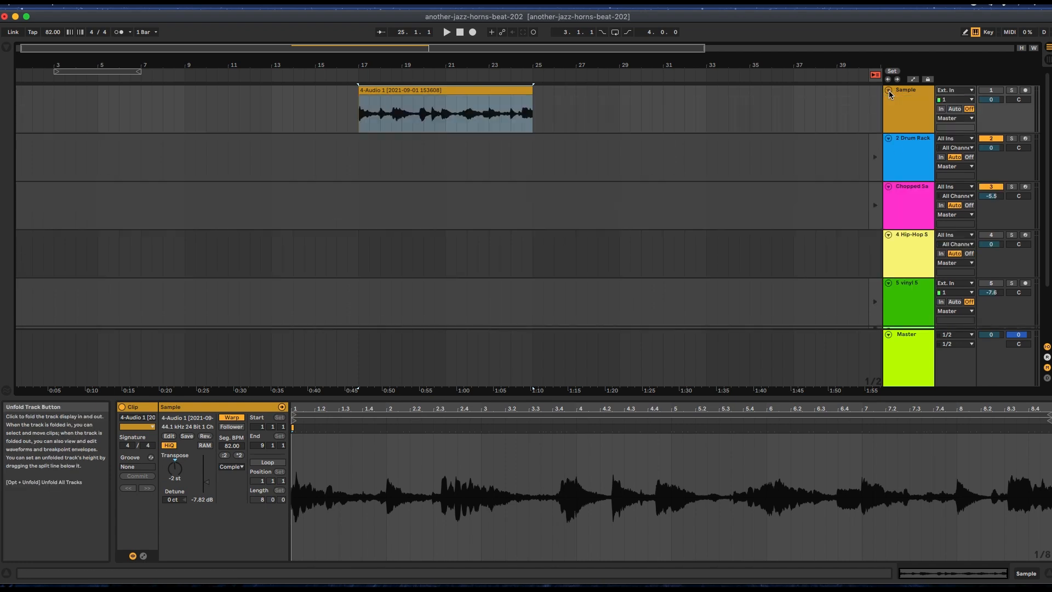
Show the Chopped Sample track's devices, with the audio clip loaded in the sampler in Slice mode
click(907, 214)
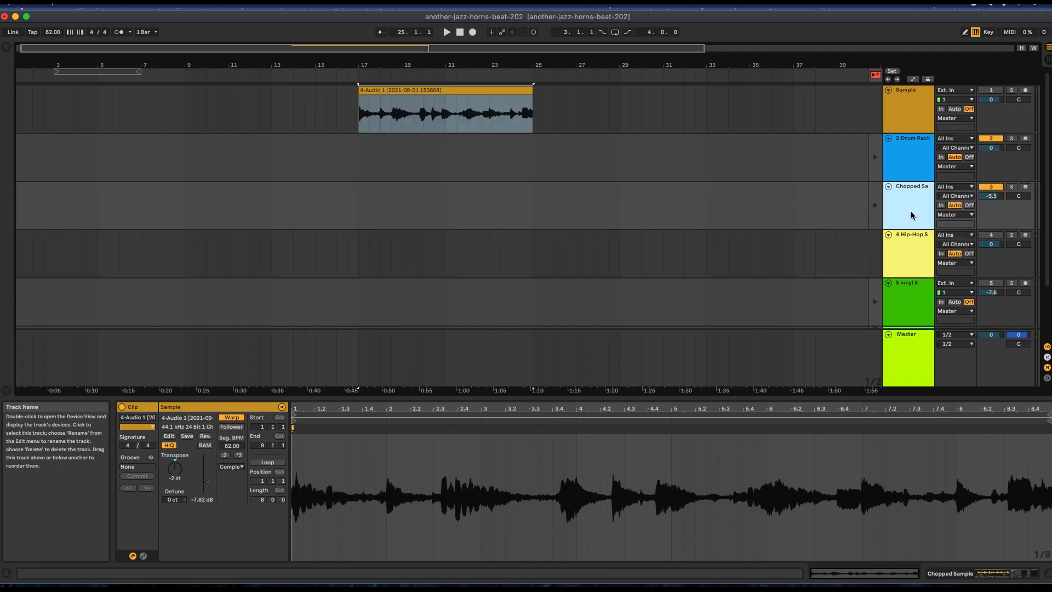
double_click(907, 209)
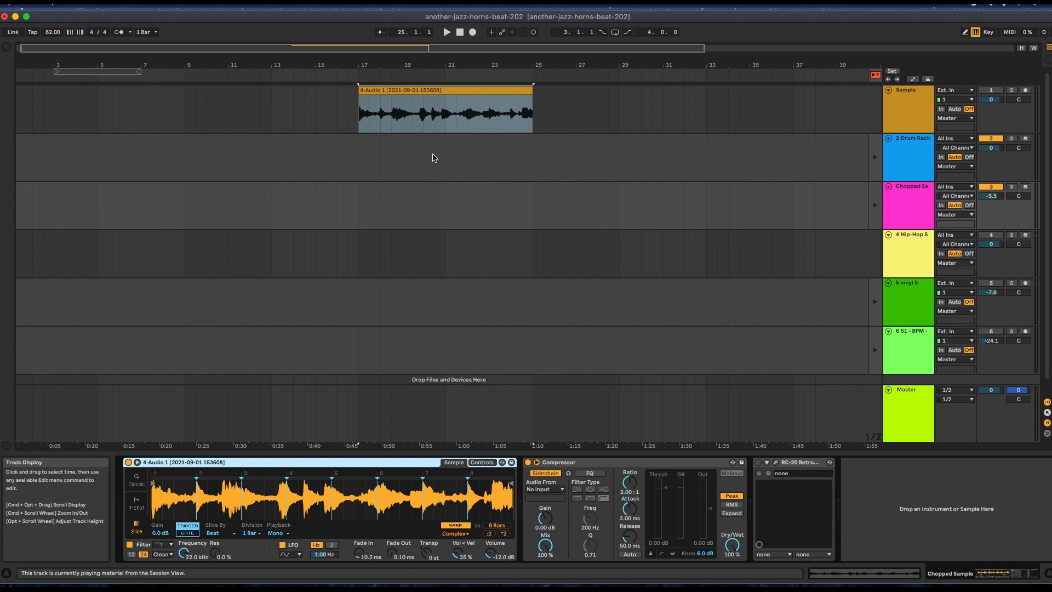
click(433, 121)
click(895, 192)
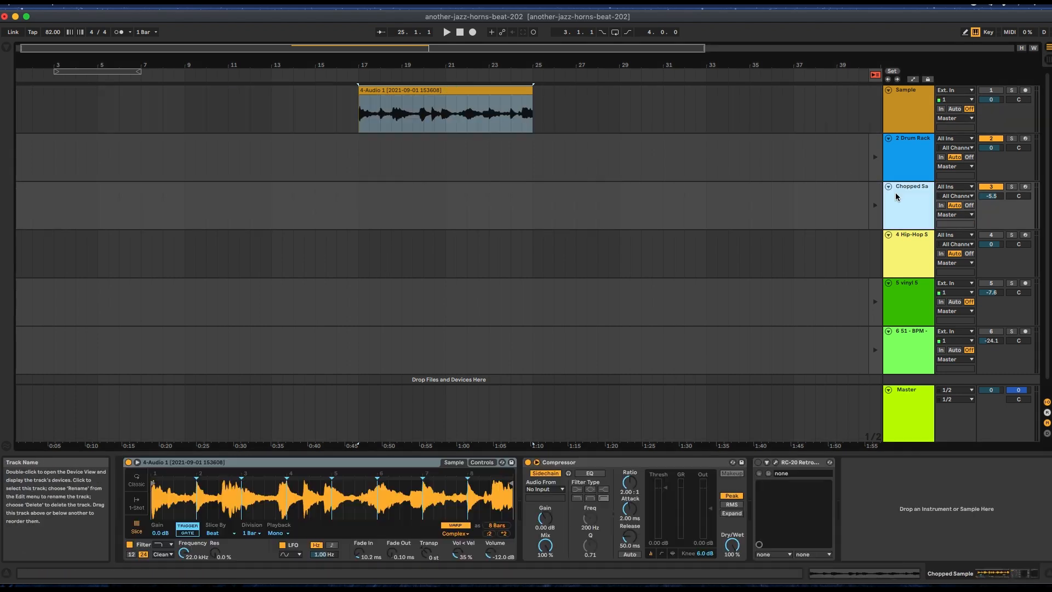
mouse_move(458, 89)
mouse_down()
mouse_move(447, 377)
mouse_move(361, 482)
mouse_move(398, 229)
mouse_move(452, 89)
mouse_up()
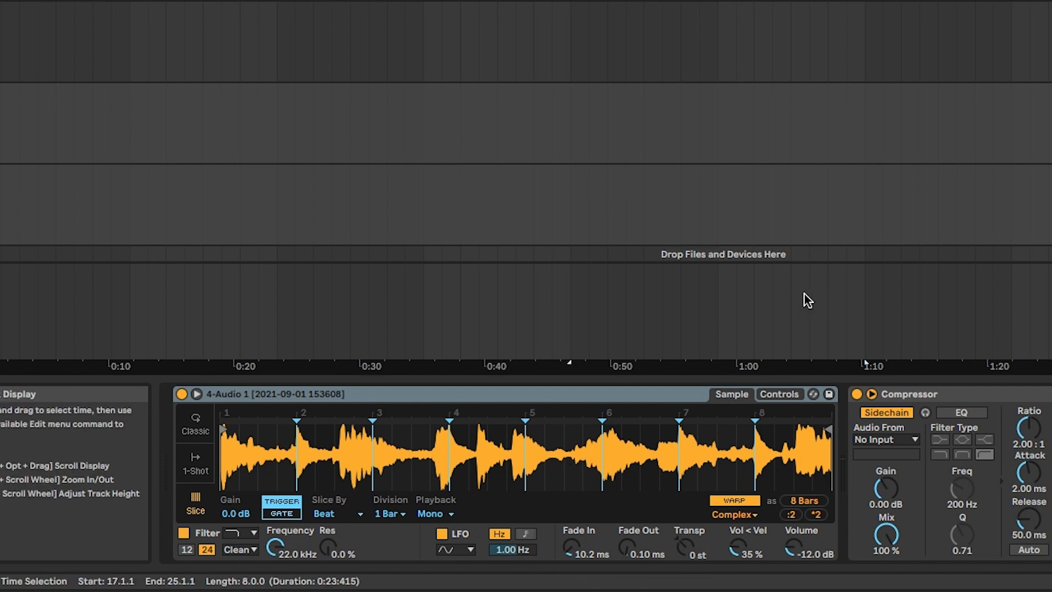
Lower the computer MIDI keyboard's octave to C1–D2 and audition the one-bar slices of the chopped sample
key(a)
key(z)
key(z)
key(a)
key(a)
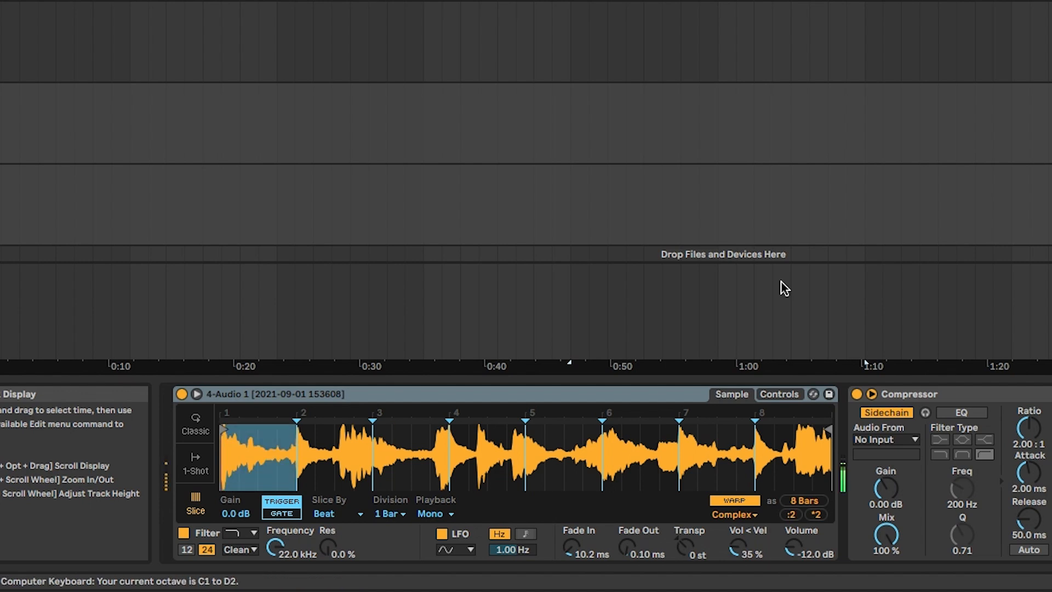
key(w)
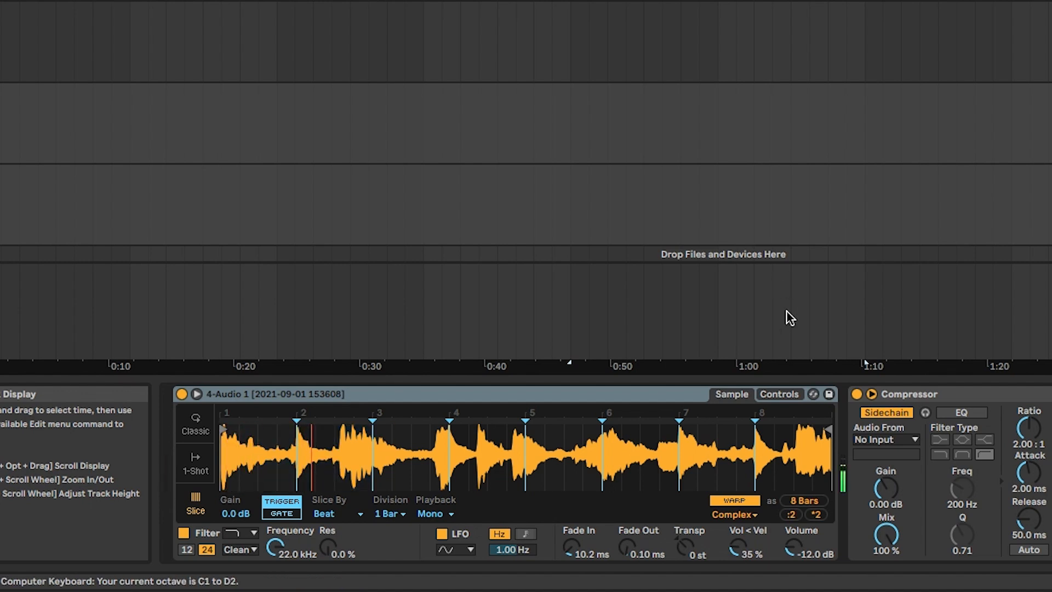
key(w)
key(s)
key(e)
key(d)
key(f)
key(f)
key(t)
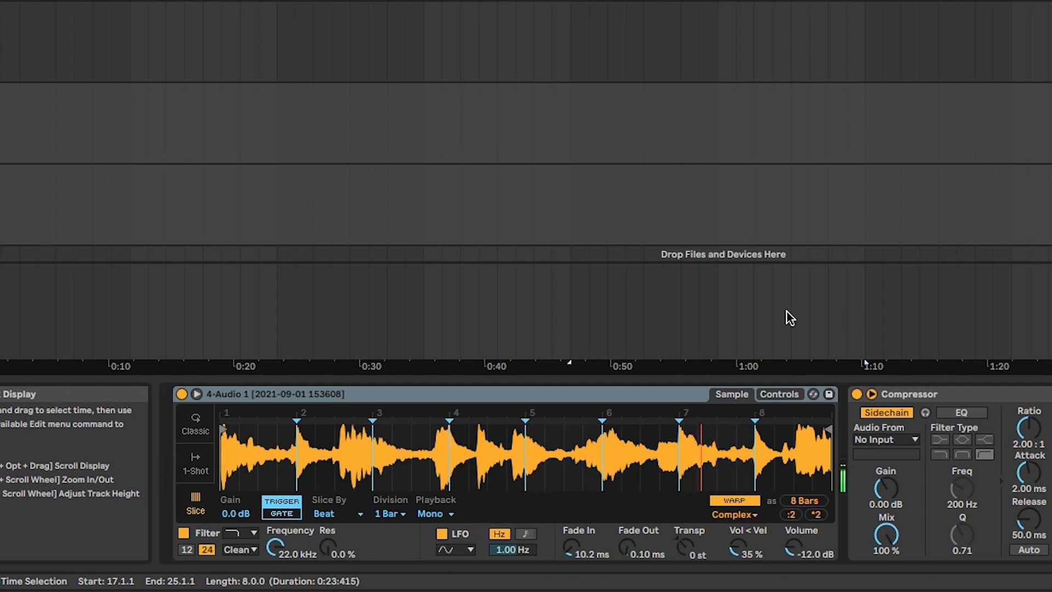
key(g)
key(t)
key(g)
key(g)
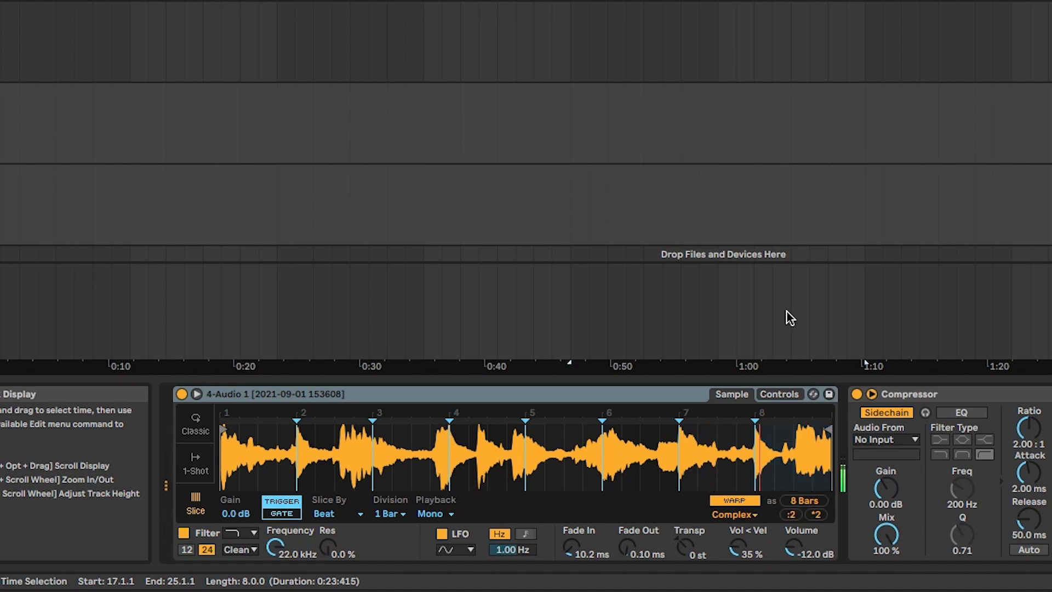
key(g)
key(g)
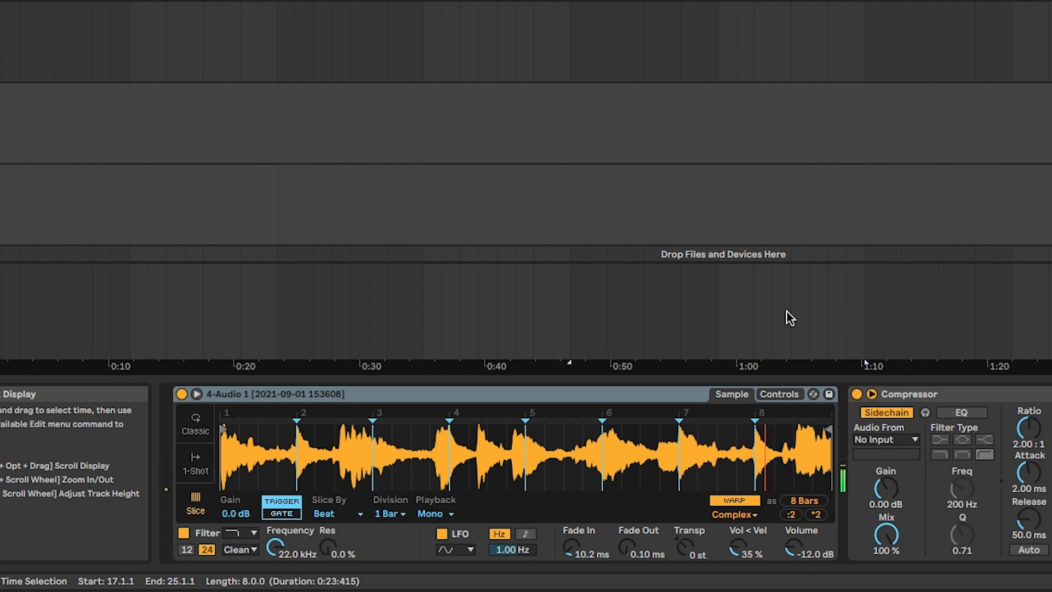
key(f)
key(f)
key(t)
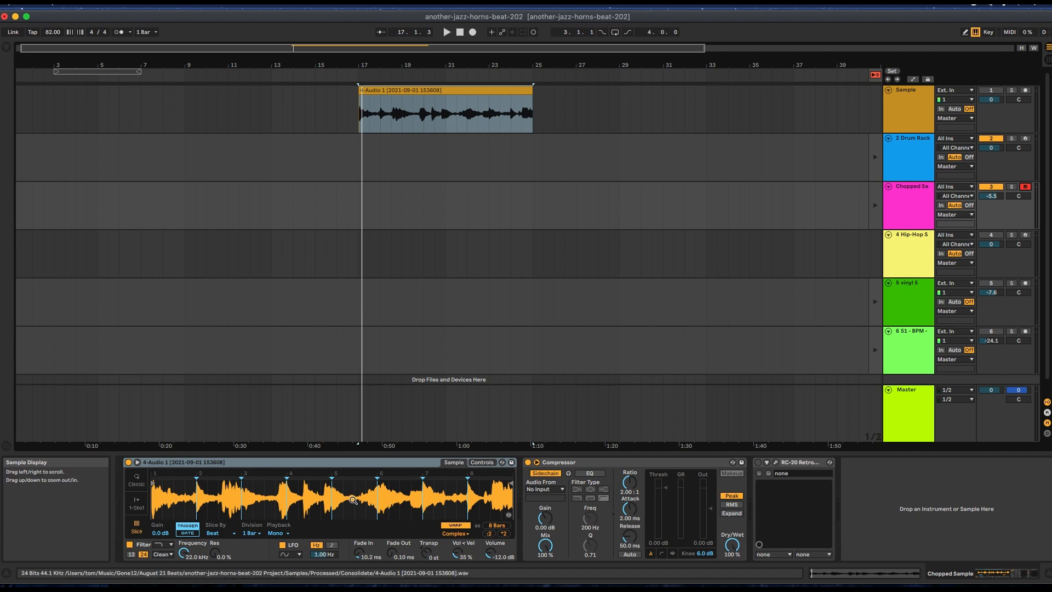
drag(288, 472, 339, 445)
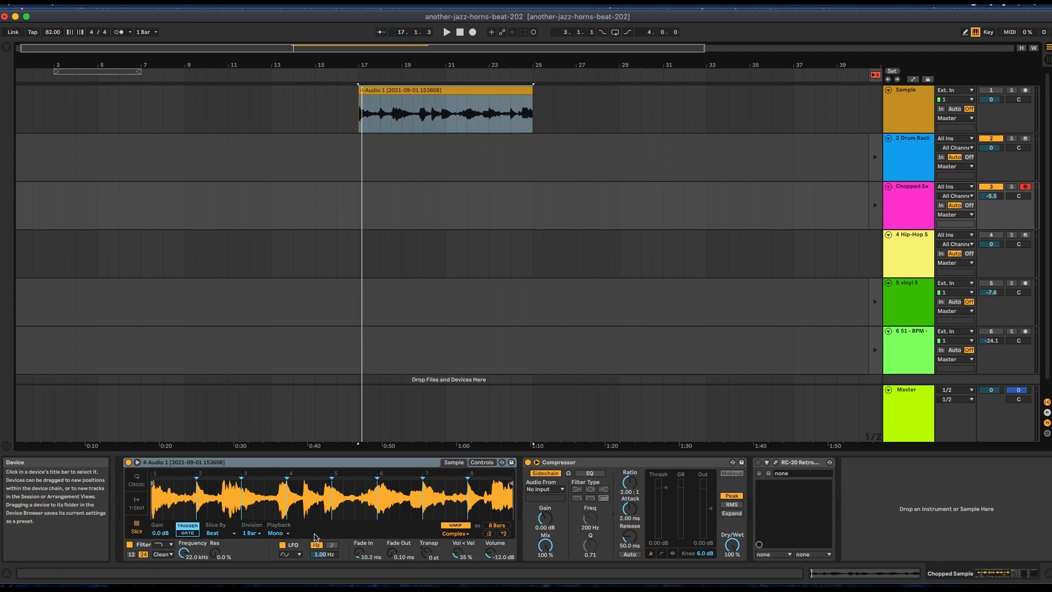
mouse_move(271, 504)
mouse_down()
mouse_move(255, 478)
mouse_move(272, 474)
mouse_move(220, 348)
mouse_up()
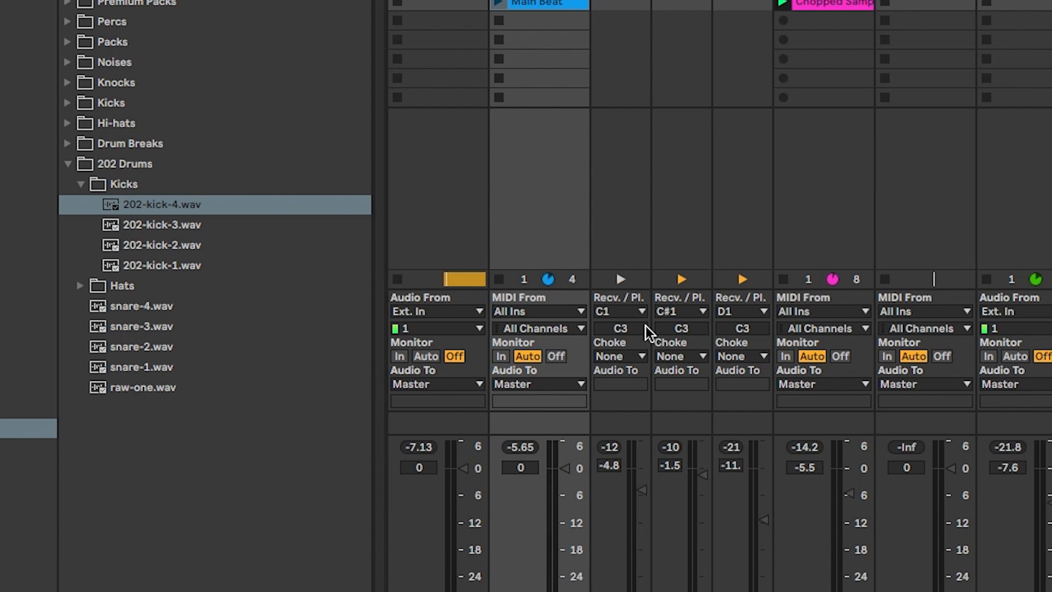
Audition the four kick samples, 202-kick-4 to 202-kick-1, in the Kicks subfolder of 202 Drums
key(Delete)
click(81, 285)
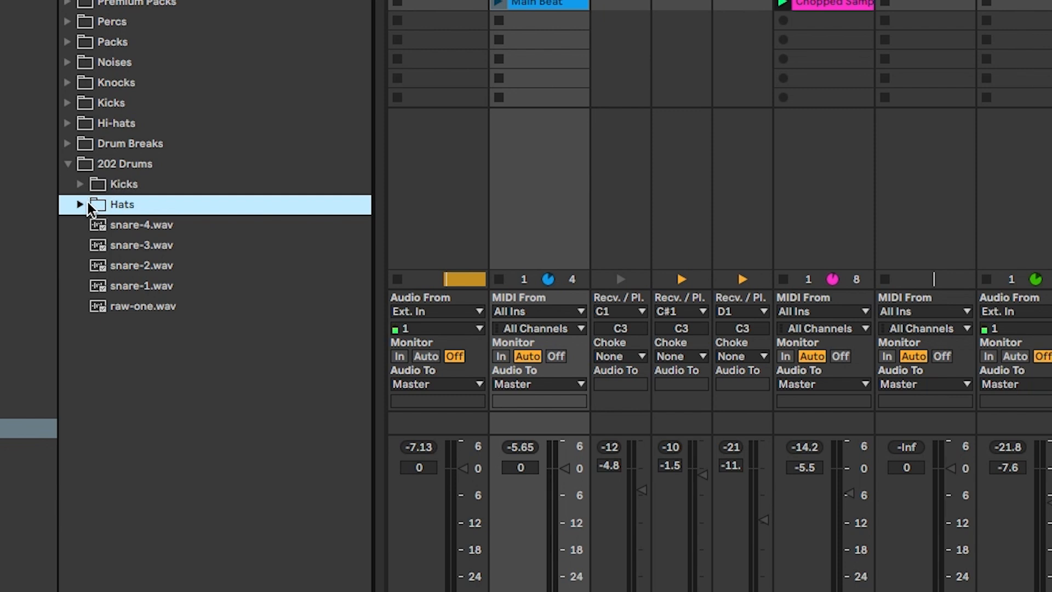
click(81, 185)
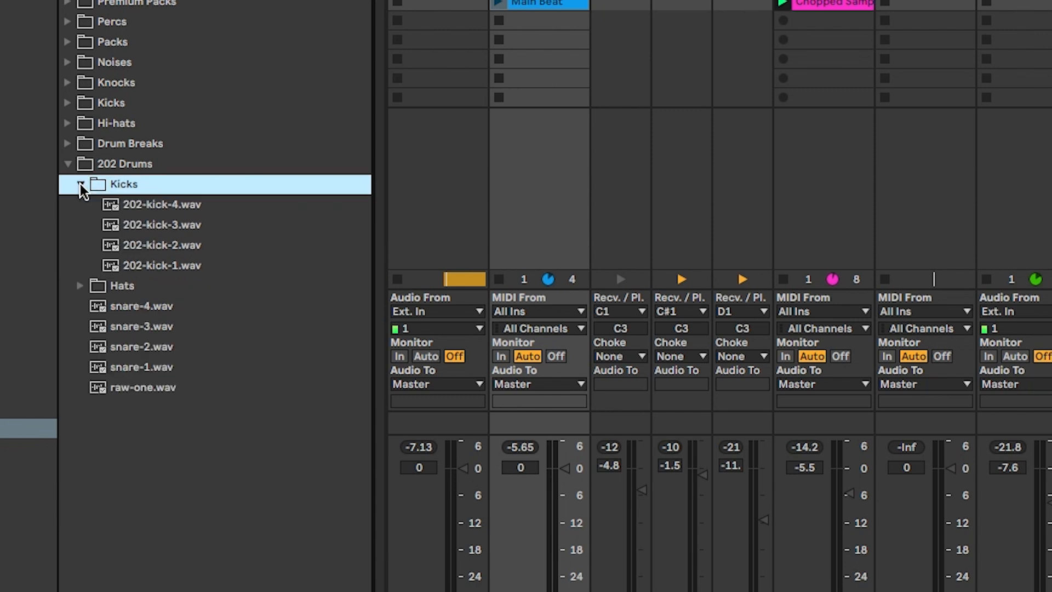
click(186, 206)
click(185, 224)
click(184, 245)
click(181, 266)
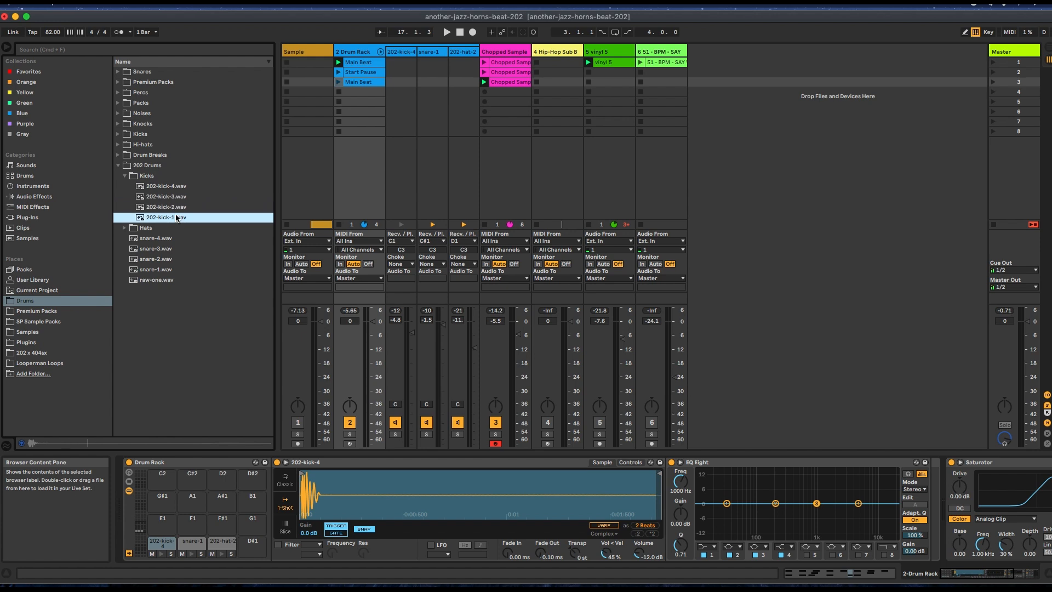
Audition the snare samples snare-4 to snare-1 and raw-one.wav in the 202 Drums folder
click(168, 239)
click(168, 248)
click(167, 259)
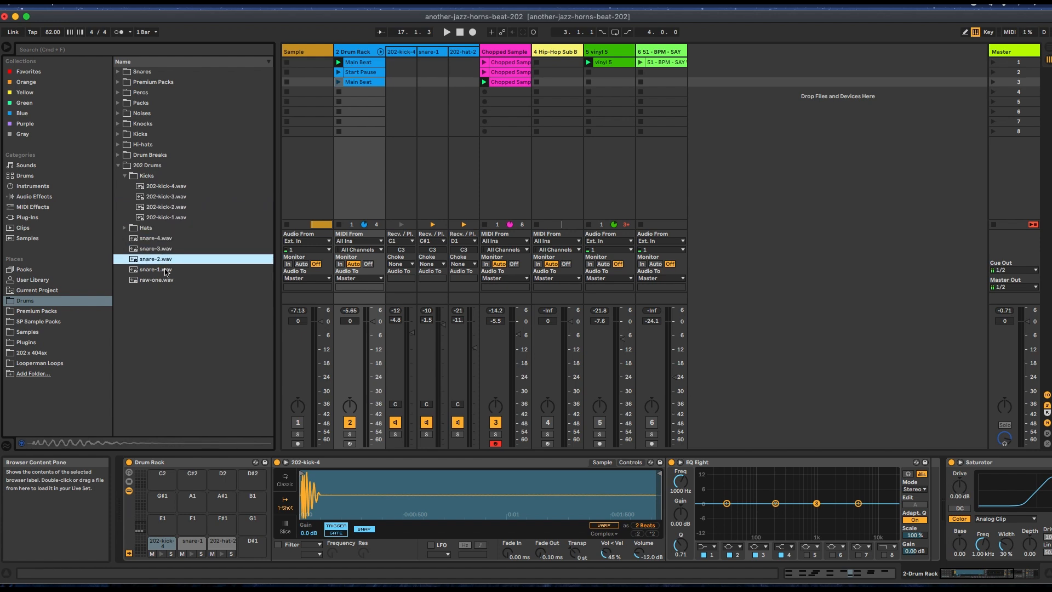
click(166, 269)
click(165, 279)
click(170, 258)
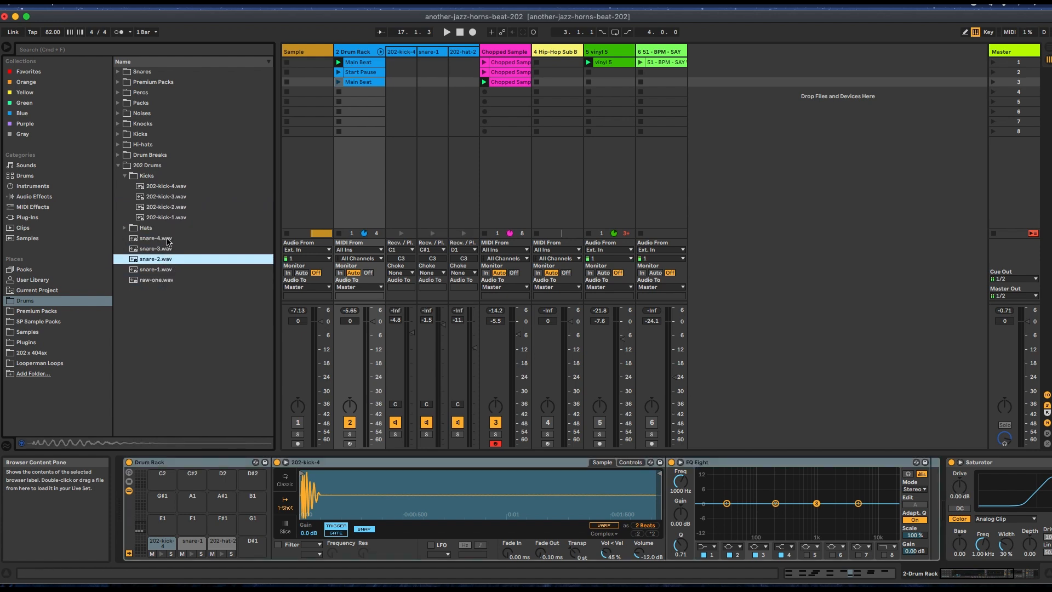
Audition the hi-hat samples 202-hat-5 to 202-hat-1 in the Hats subfolder, and collapse the subfolder
click(131, 229)
click(171, 199)
click(170, 208)
click(172, 219)
click(172, 228)
click(176, 238)
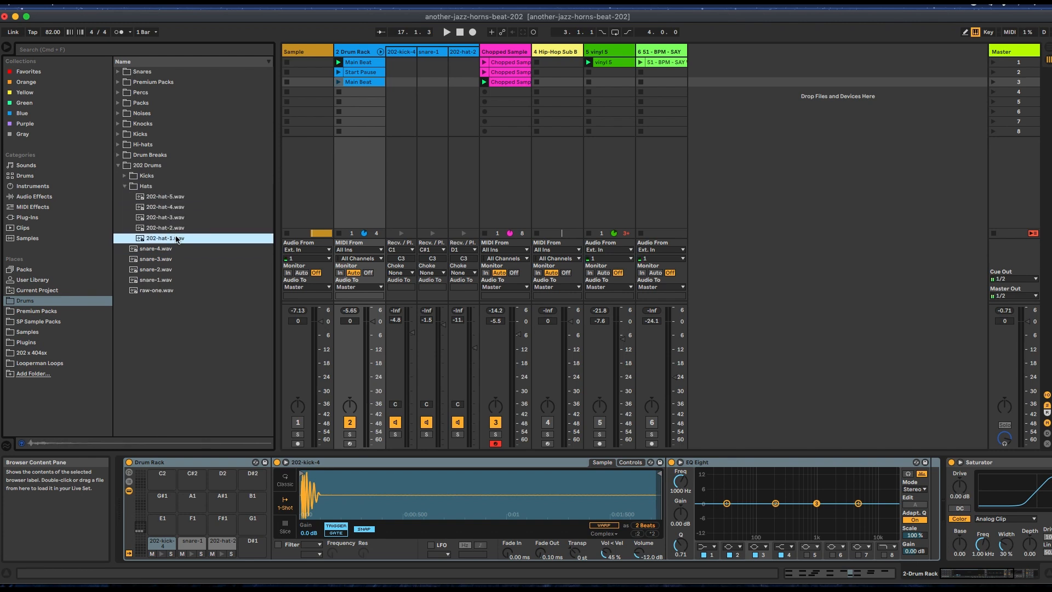
click(133, 187)
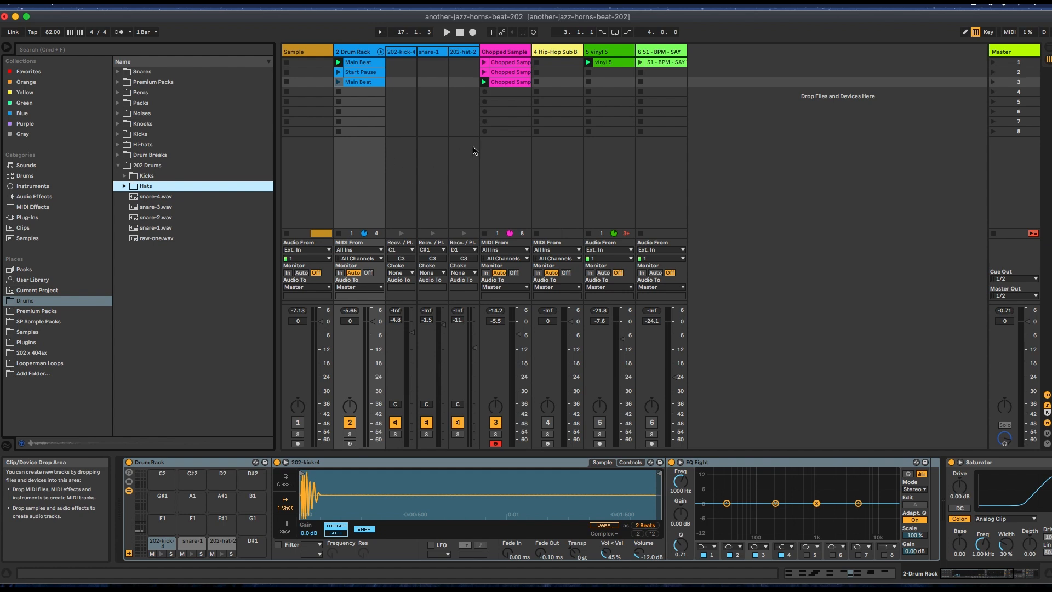
key(Tab)
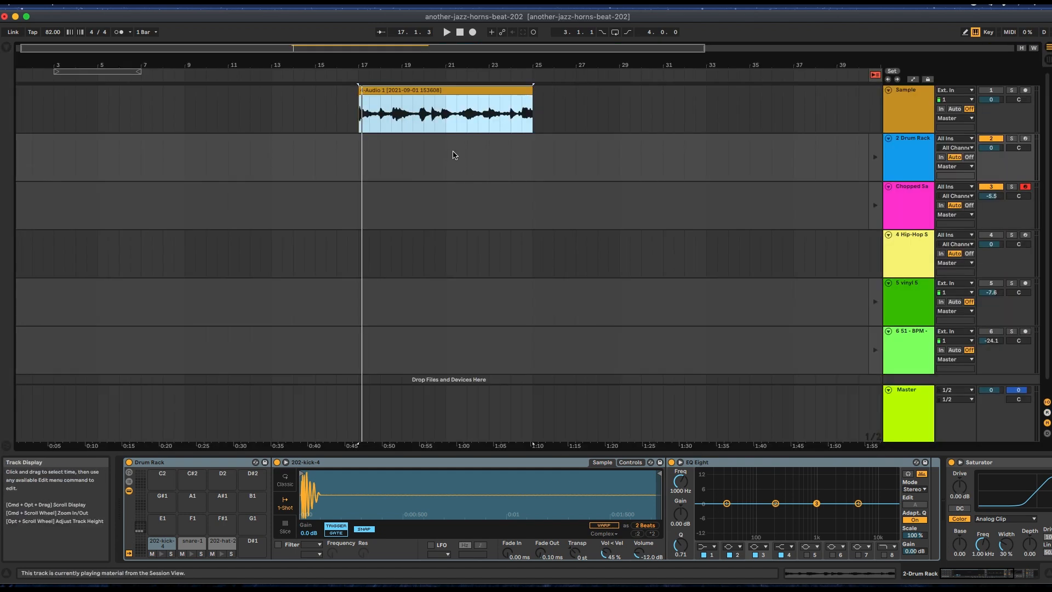
key(Tab)
key(Tab)
key(Tab)
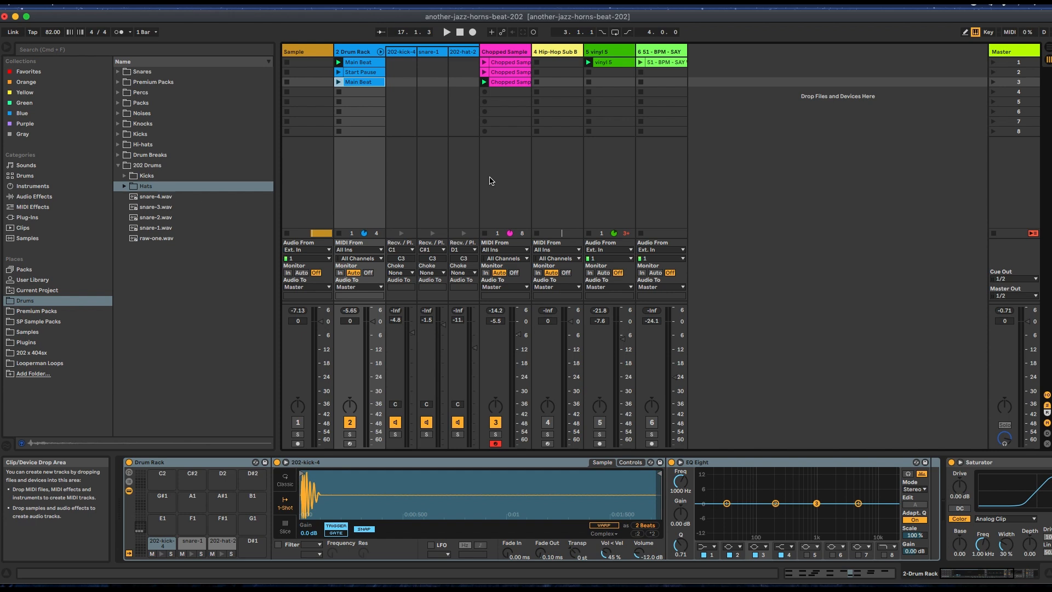
Solo the 2 Drum Rack track and play its Main Beat and Start Pause clips while examining their notes
click(350, 434)
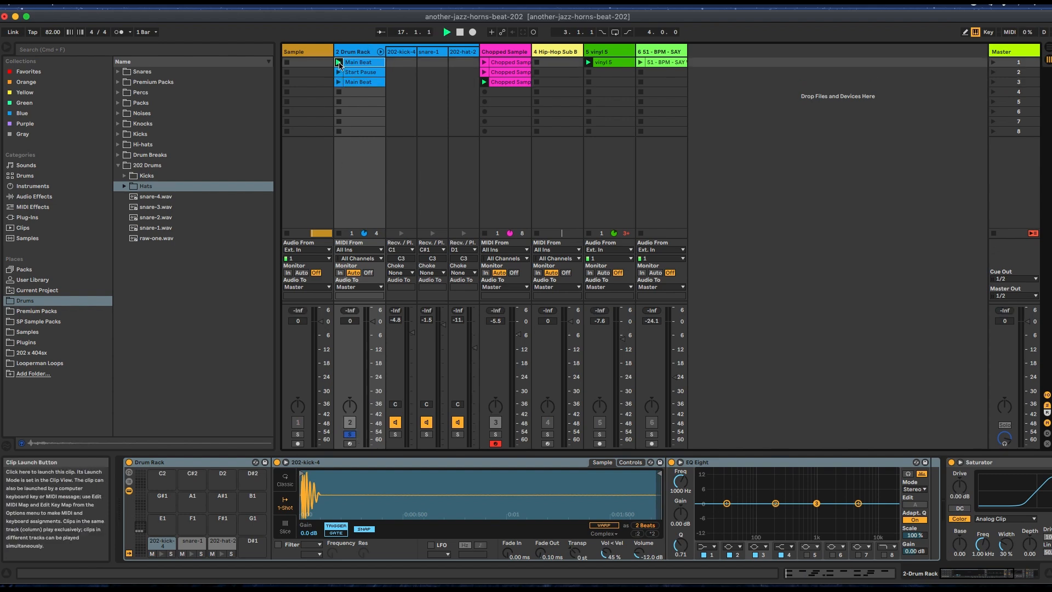
click(339, 62)
double_click(358, 63)
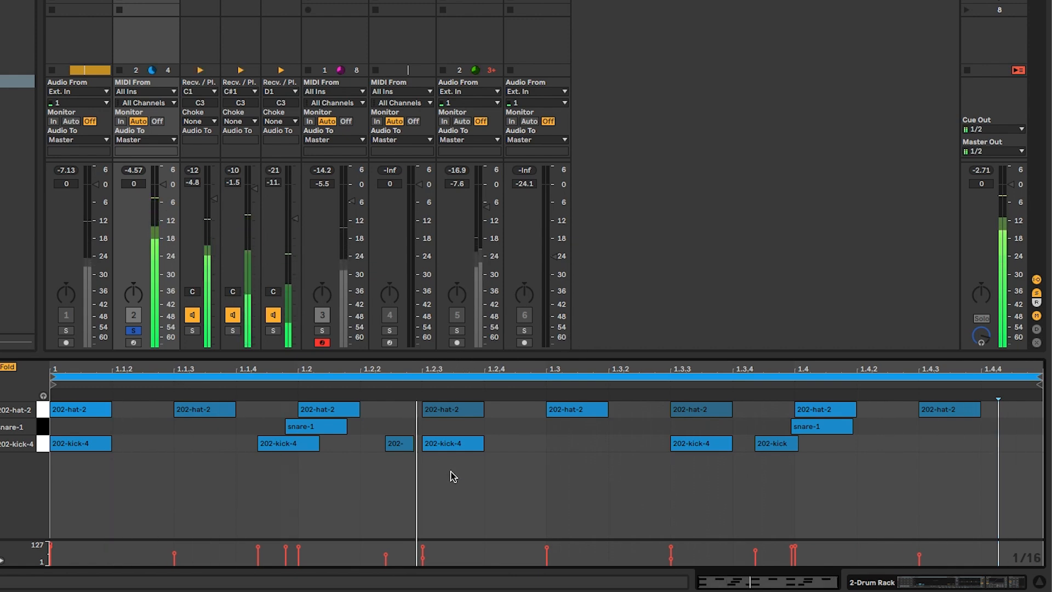
key(space)
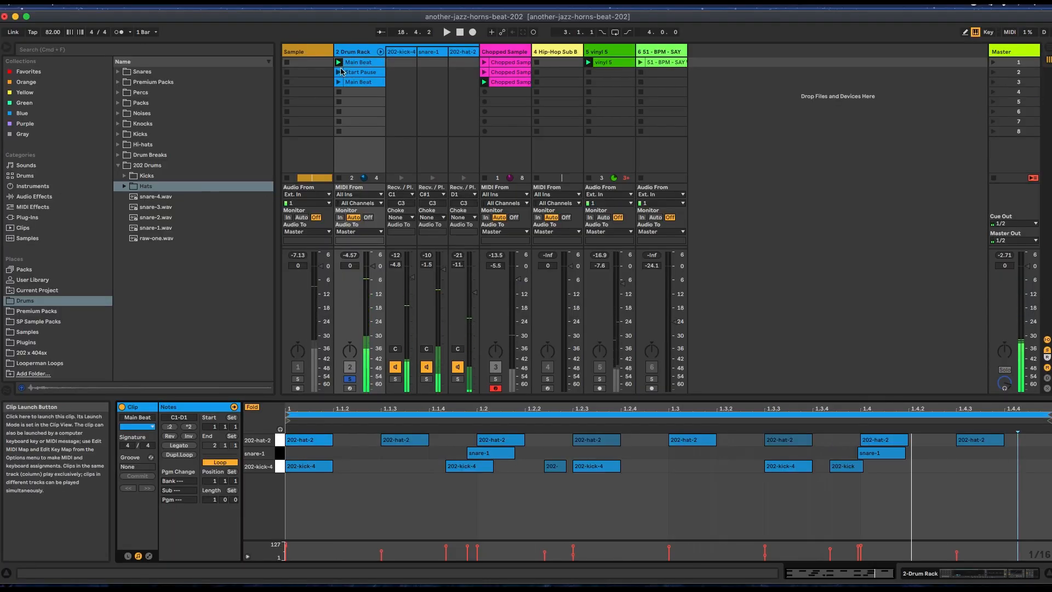
click(356, 74)
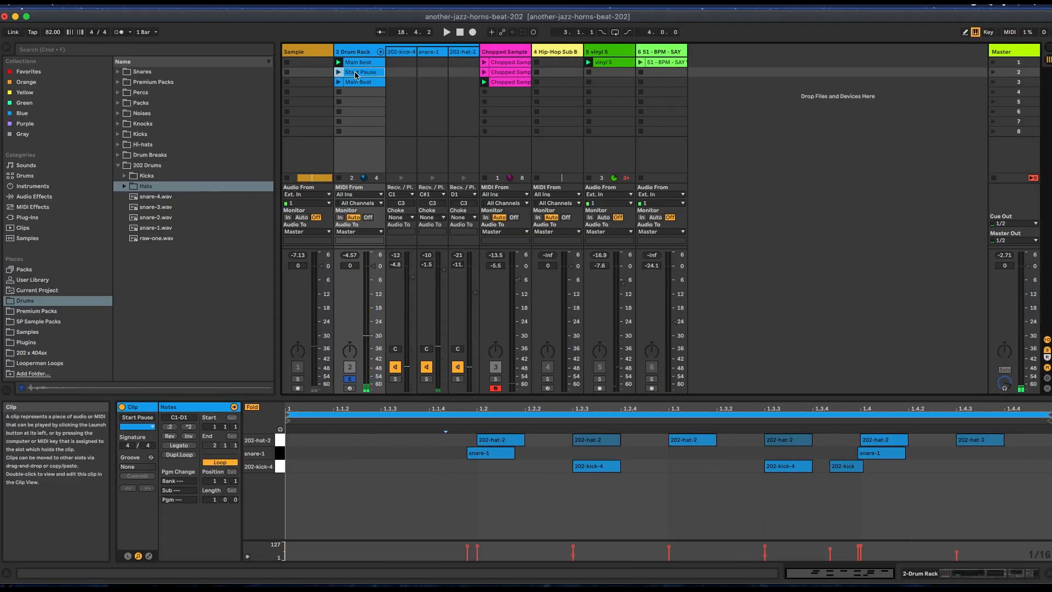
click(341, 73)
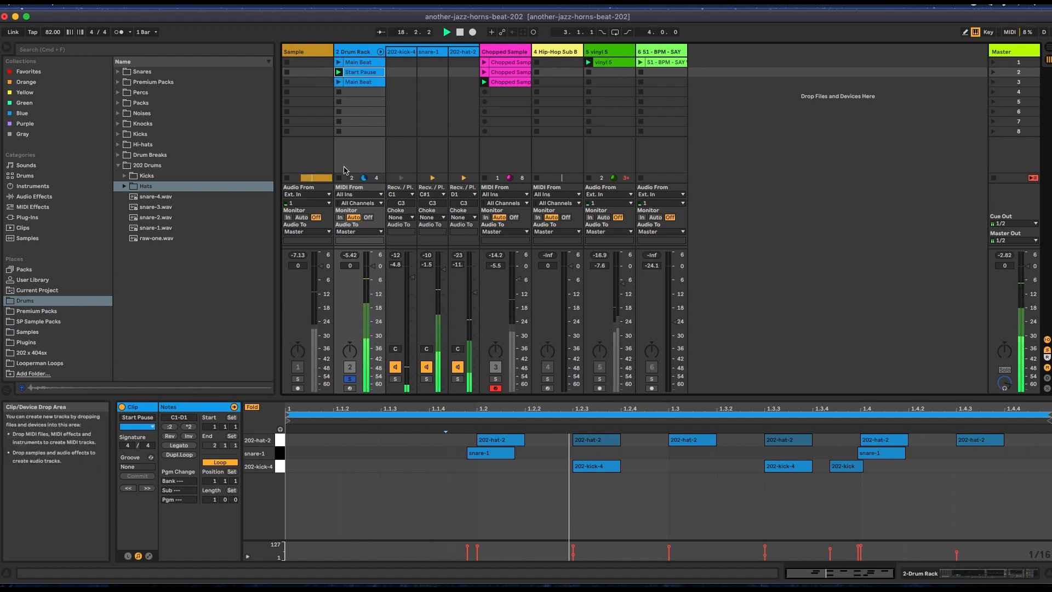
Rename the third 2 Drum Rack clip "Variation", play it, and stop the track's clips
click(360, 82)
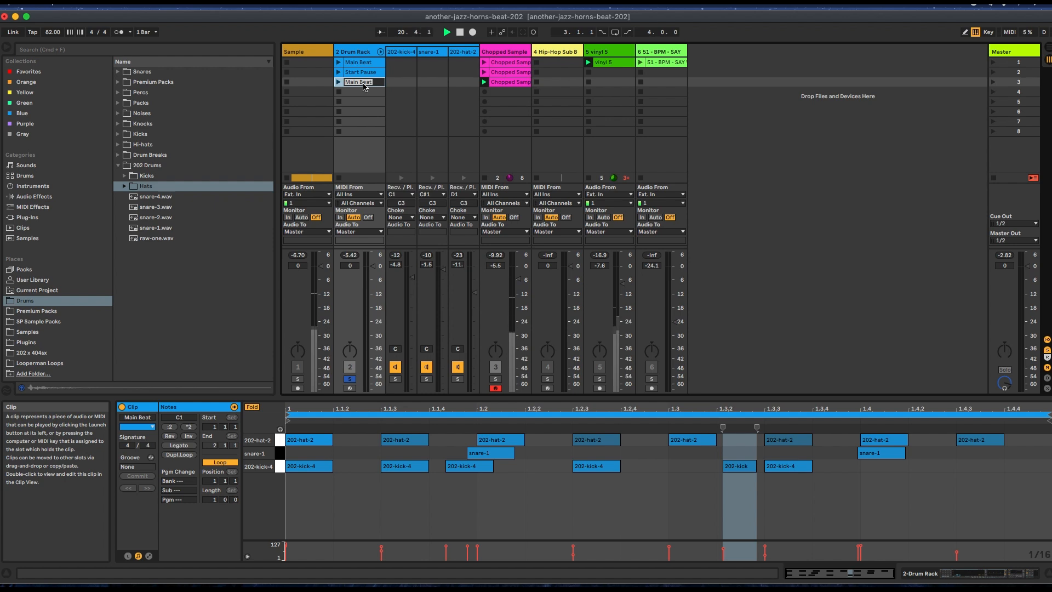
text(Variation)
key(Return)
click(339, 82)
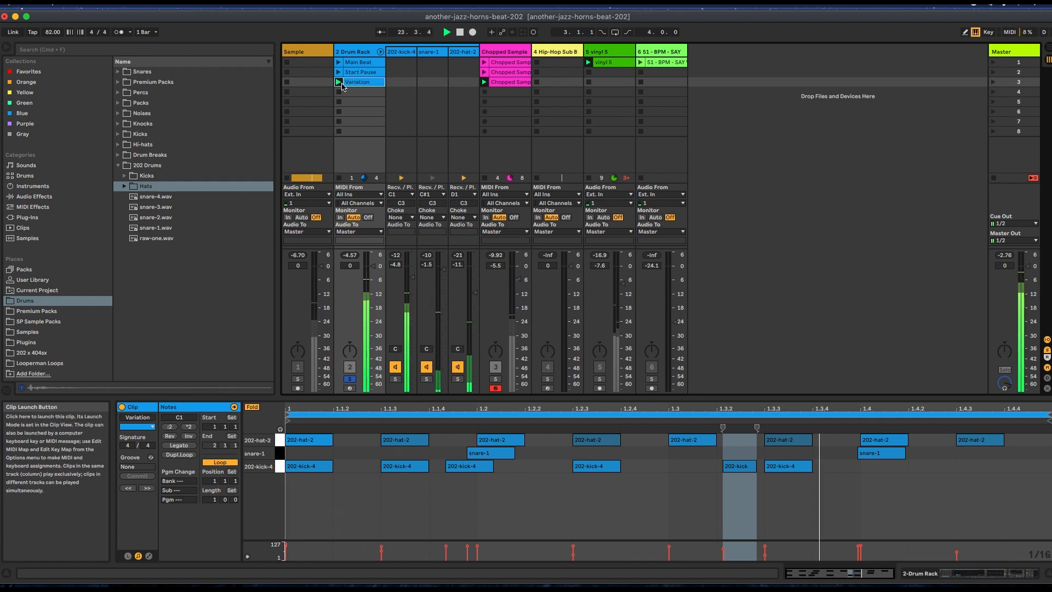
click(339, 92)
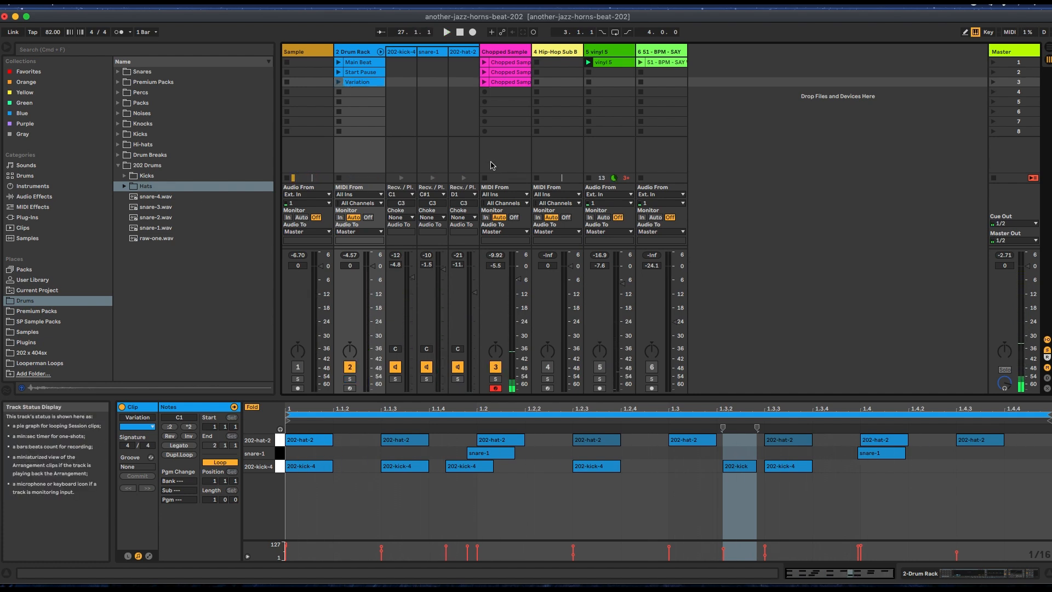
Compare the notes of the first and third Chopped Sample clips and play the first one
click(500, 64)
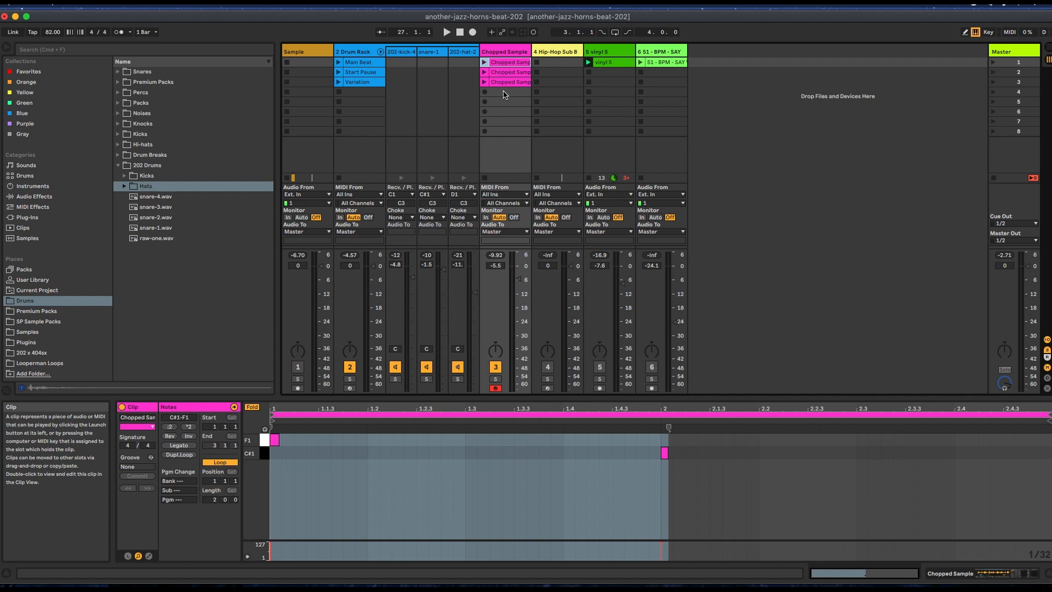
click(502, 82)
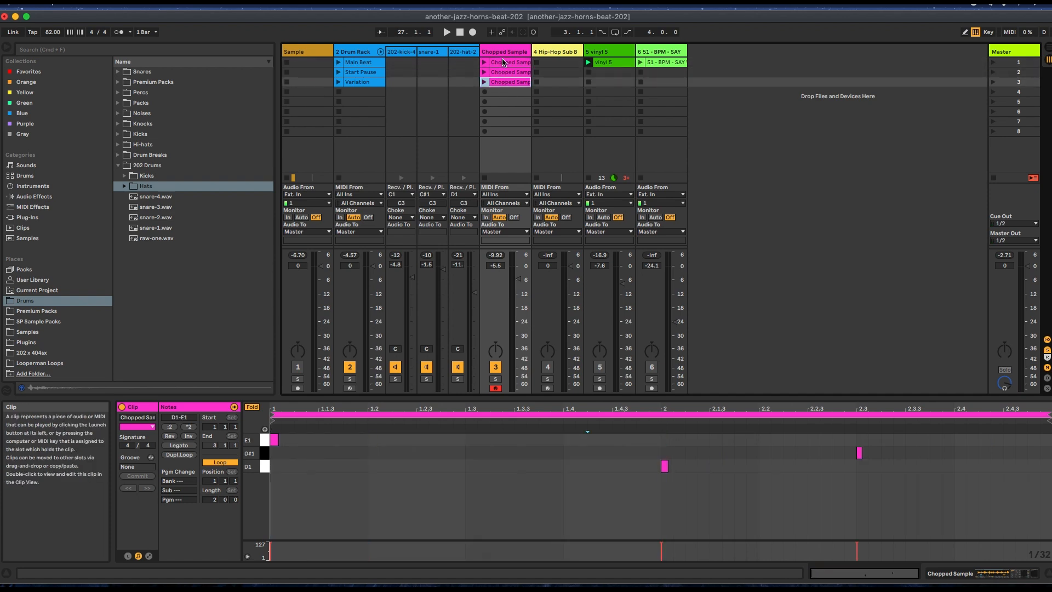
click(503, 63)
click(484, 62)
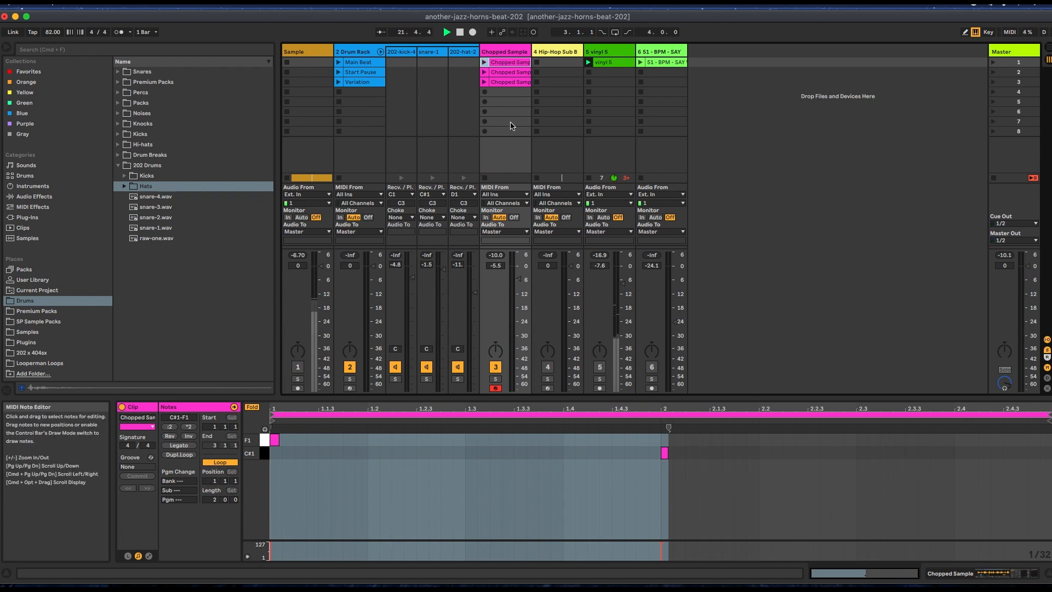
Nudge the C#1 note near the start of bar 2 in the second Chopped Sample clip, and play the second and third clips
click(501, 73)
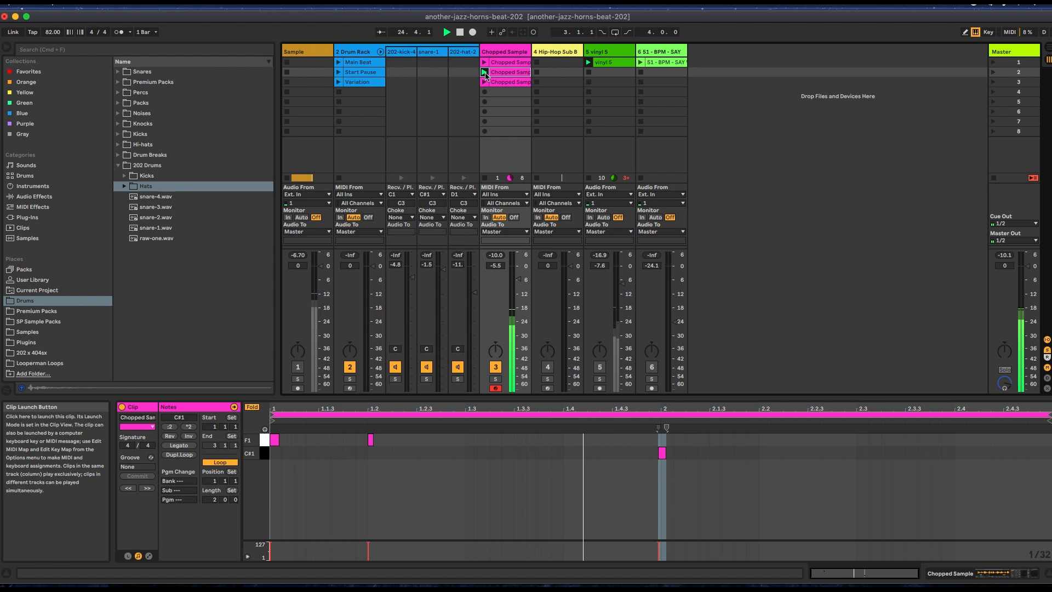
click(704, 479)
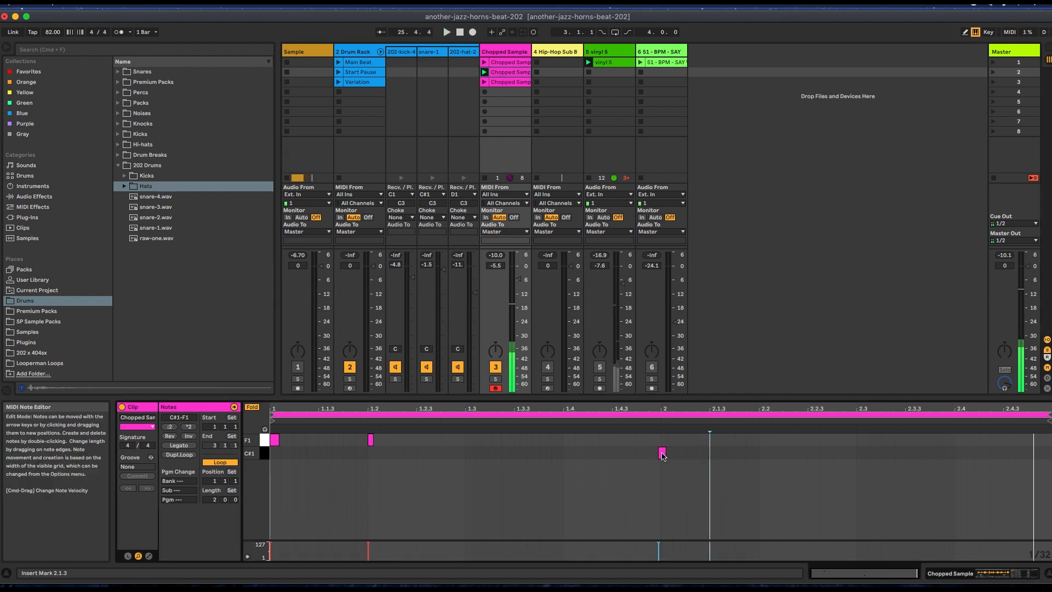
drag(662, 456, 669, 460)
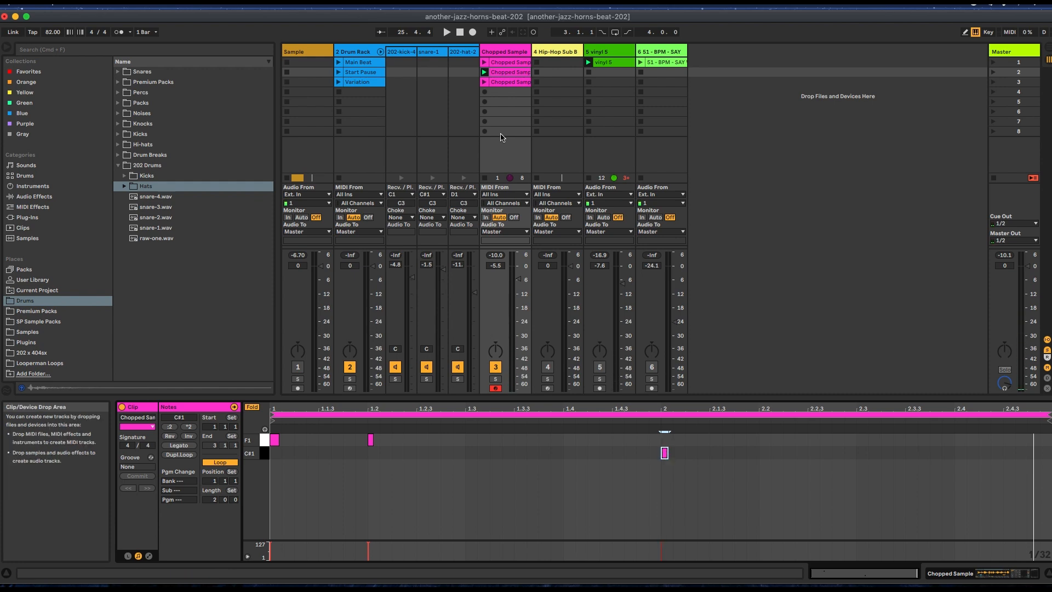
click(484, 72)
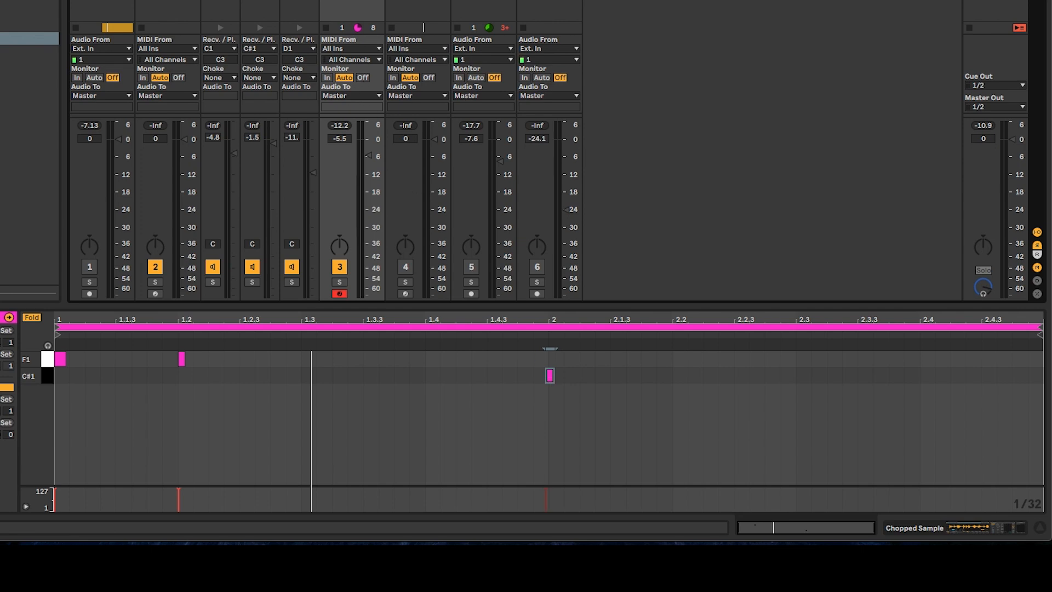
key(space)
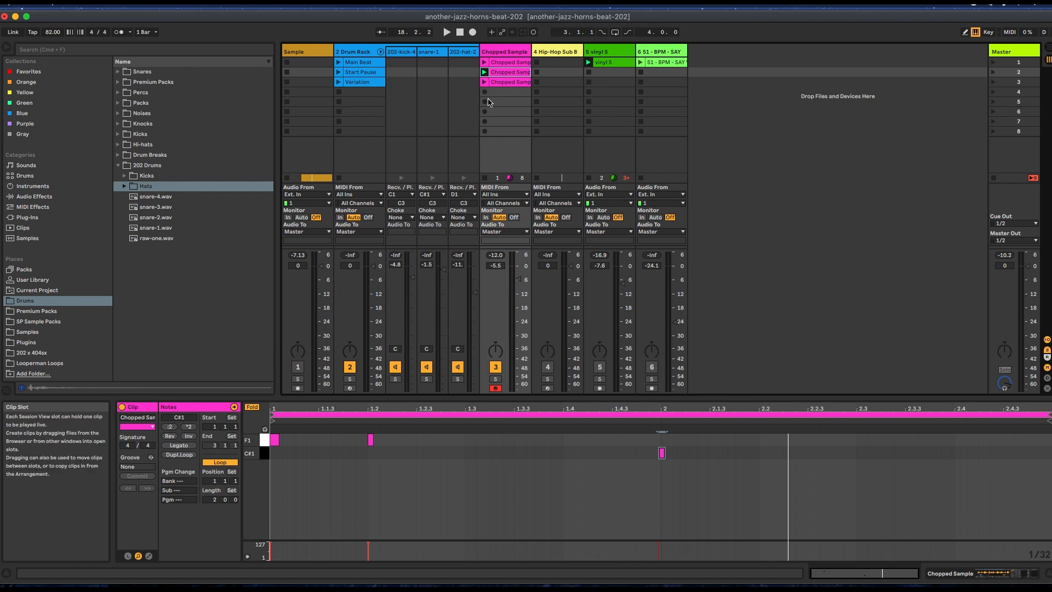
click(485, 73)
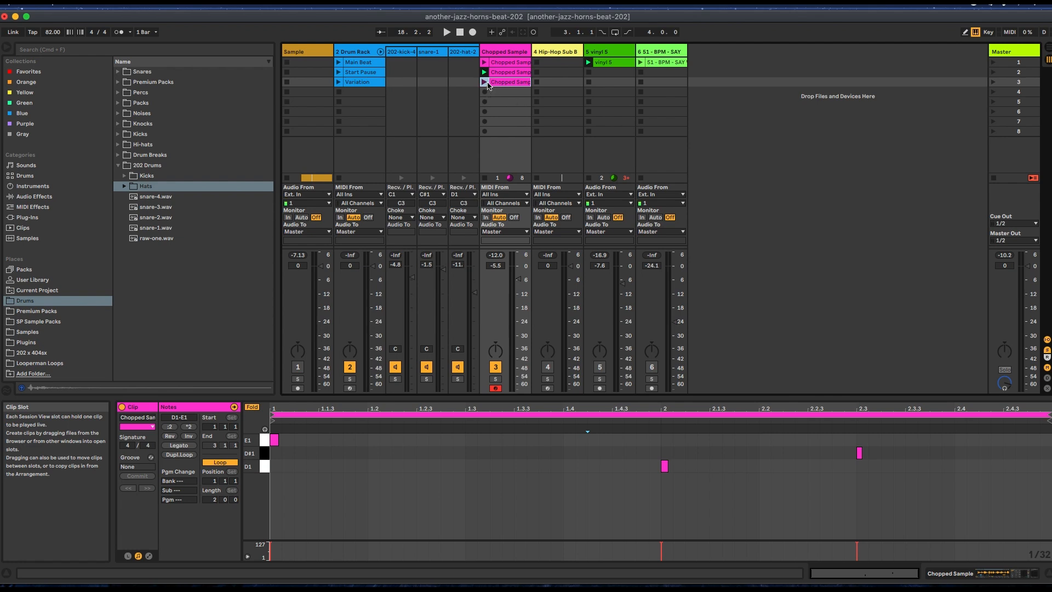
click(484, 82)
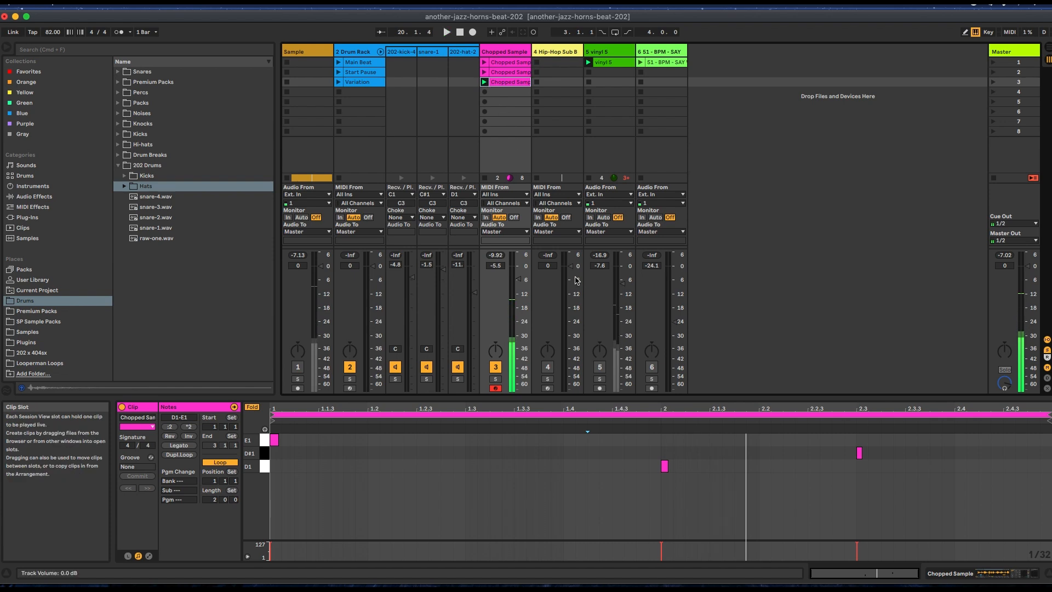
Activate the 5 vinyl 5 track and play it together with the third Chopped Sample clip
click(607, 64)
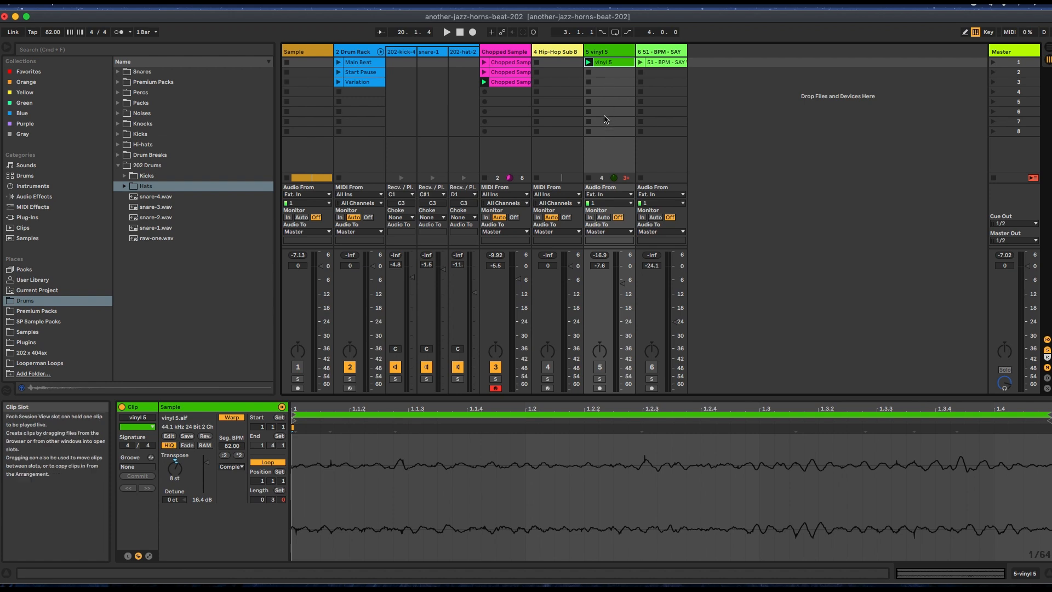
click(601, 367)
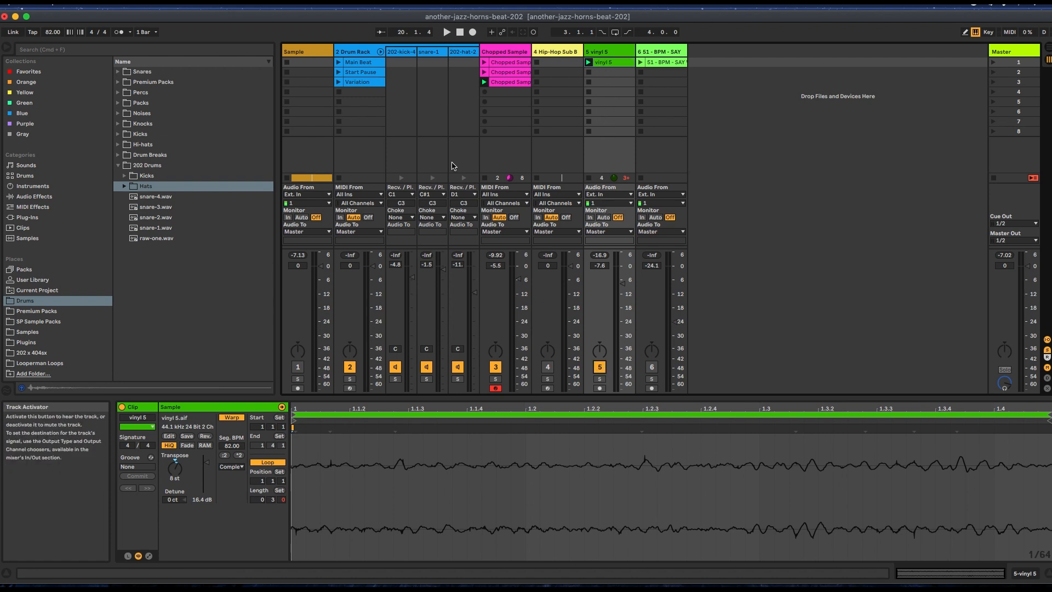
key(space)
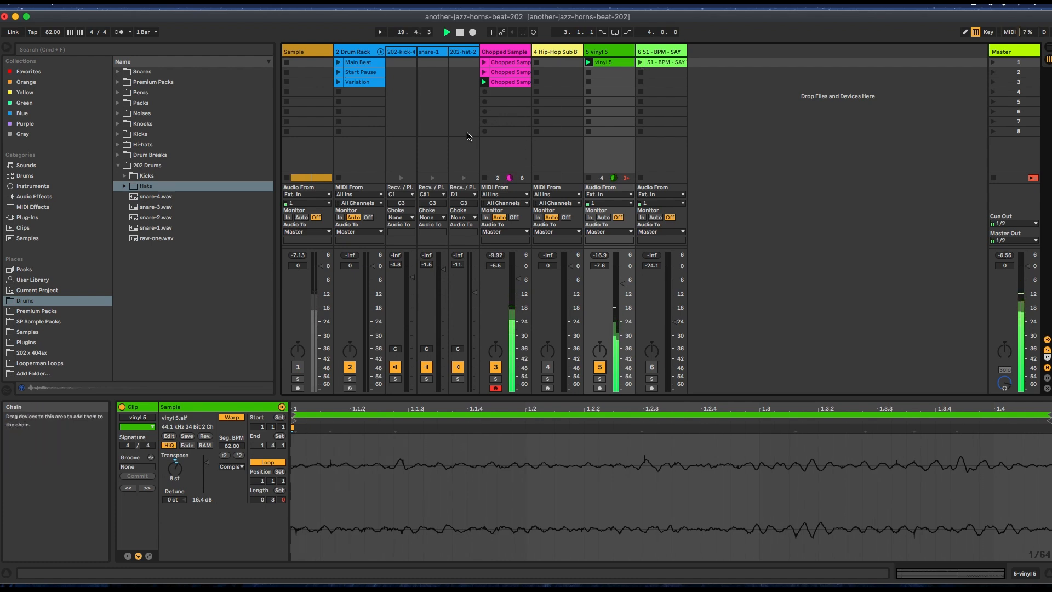
Launch the Main Beat and Start Pause drum clips over the sample, return to Main Beat, and stop playback
click(338, 65)
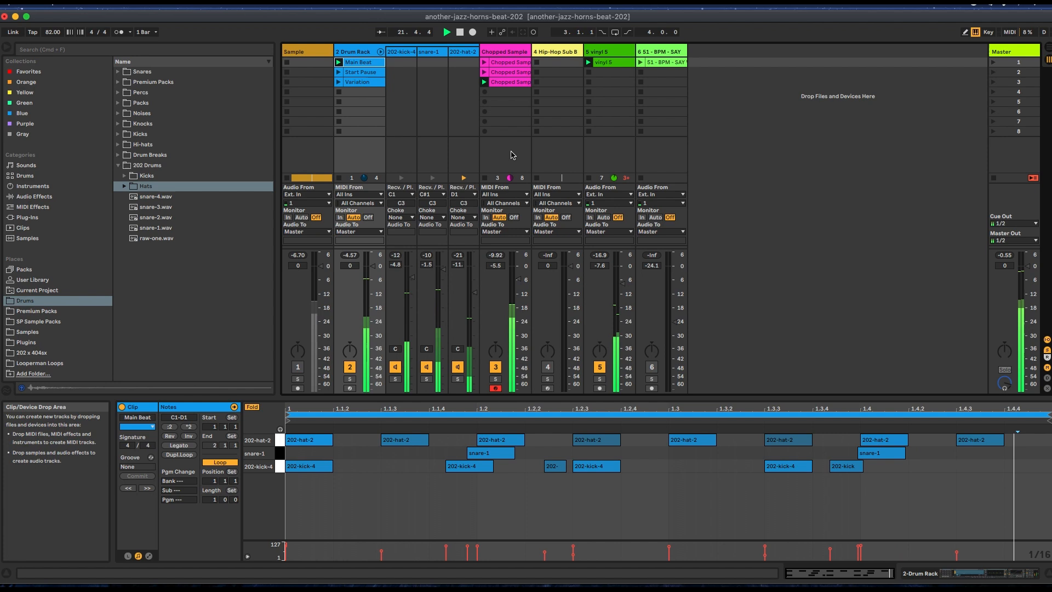
click(338, 72)
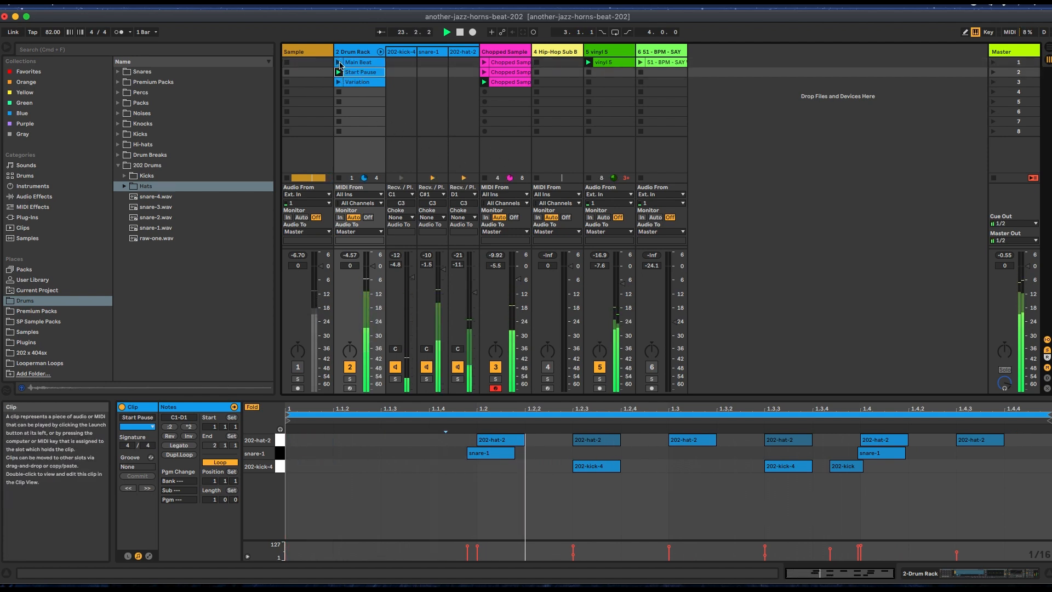
click(338, 63)
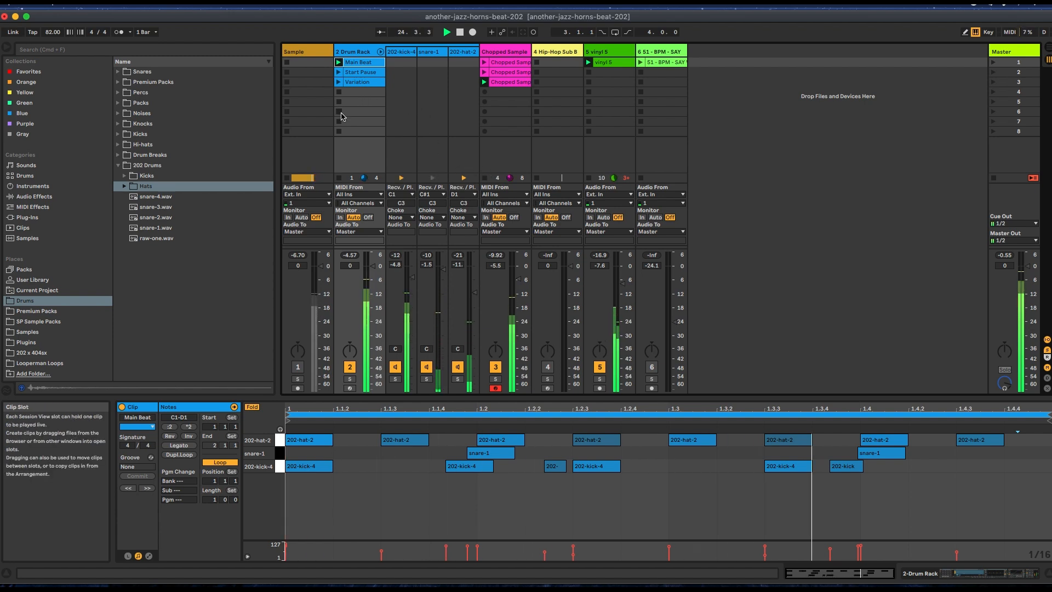
click(338, 63)
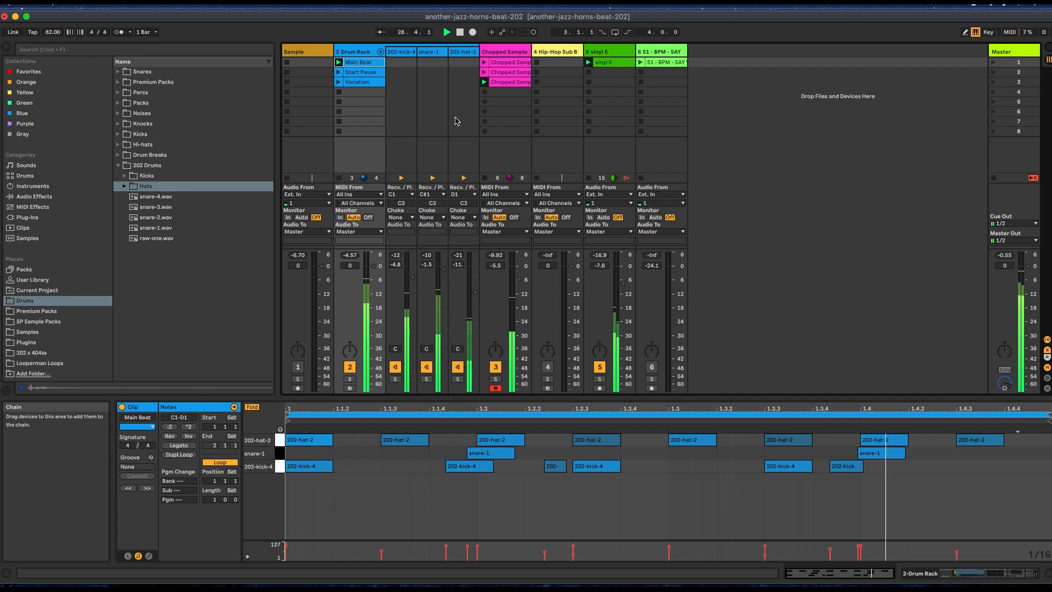
key(space)
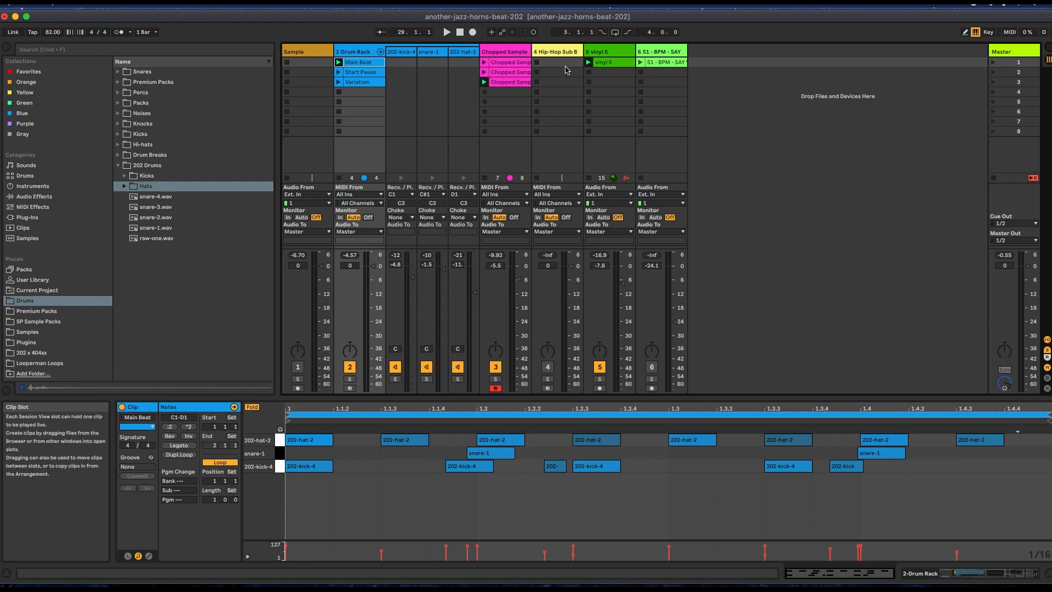
Launch the SAY clip on track 6 and activate that track so it plays with the beat
key(Tab)
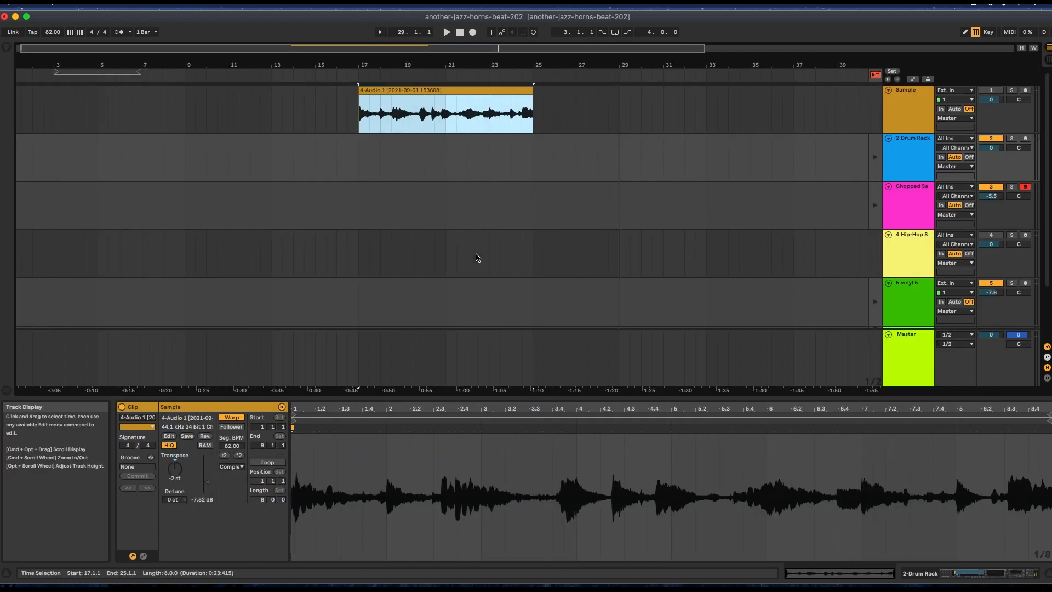
key(Tab)
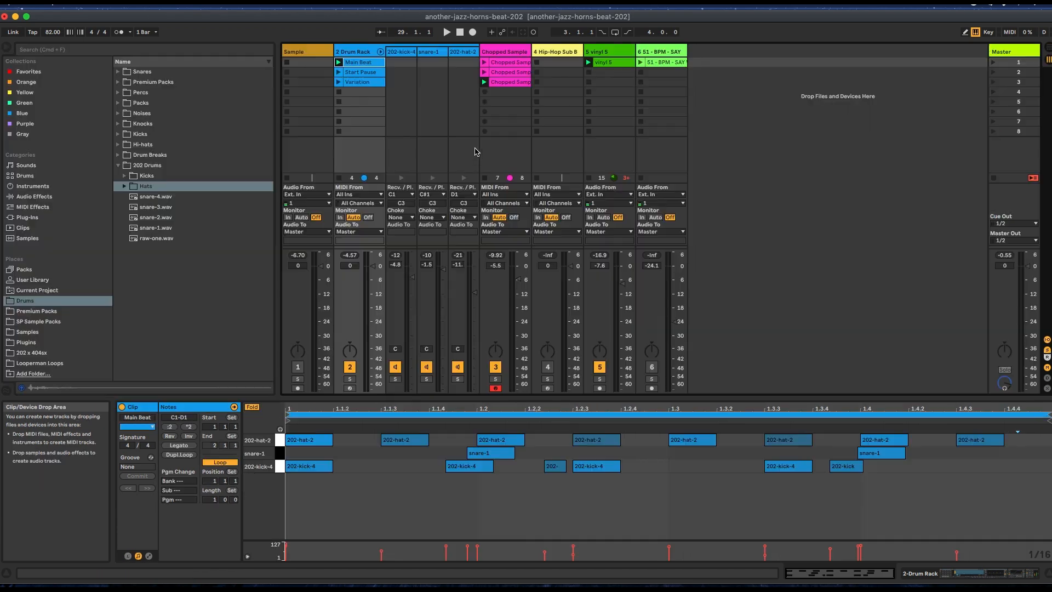
click(641, 65)
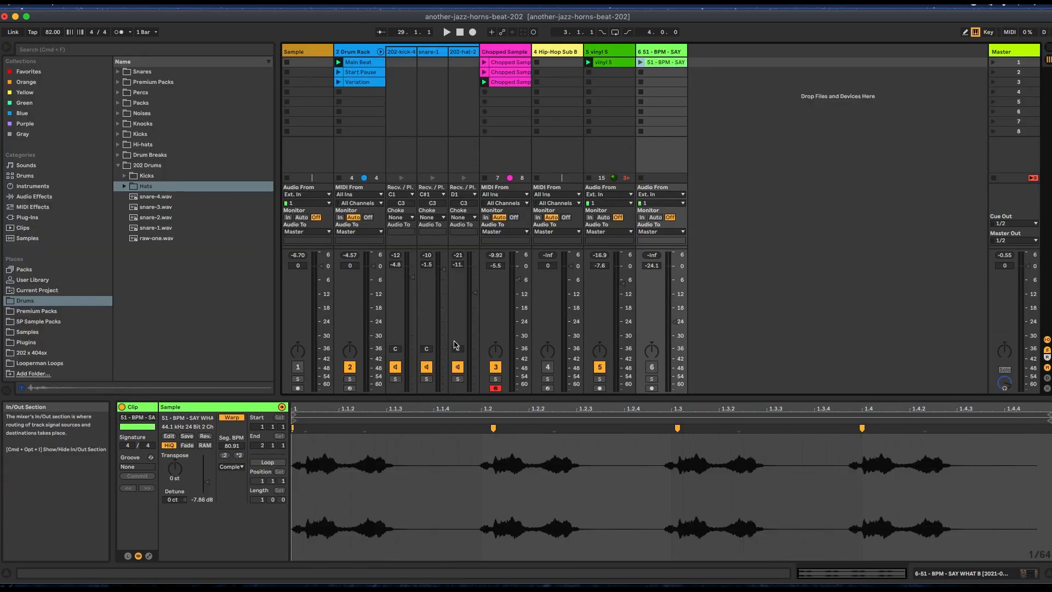
click(642, 64)
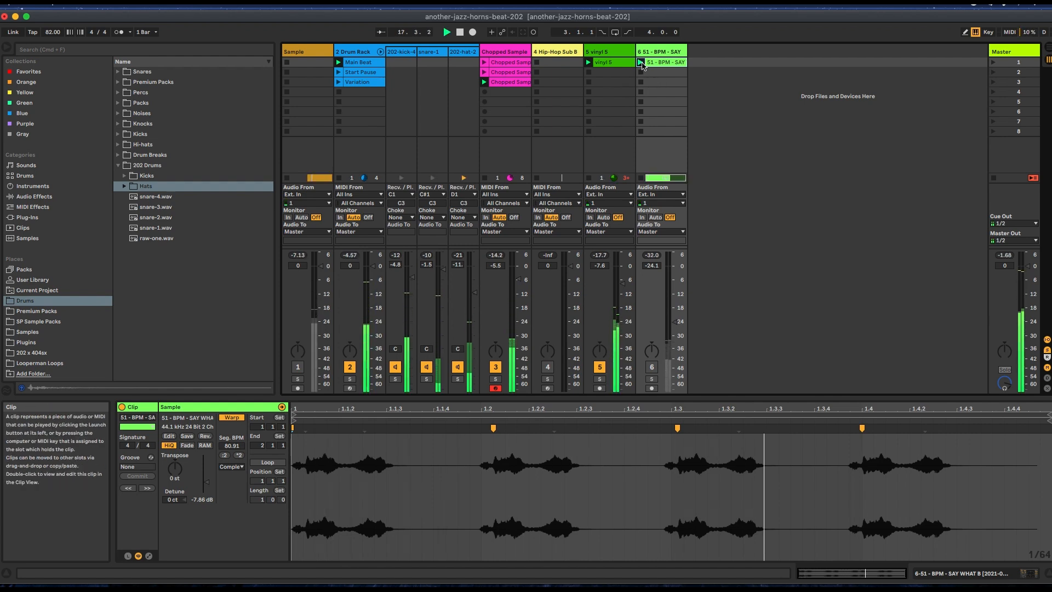
click(652, 368)
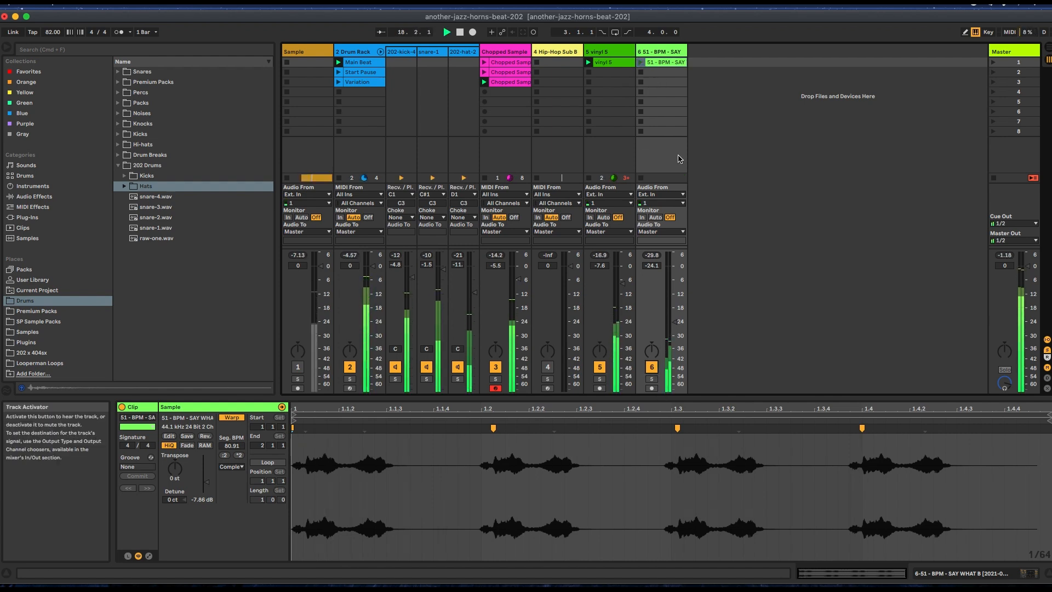
click(642, 63)
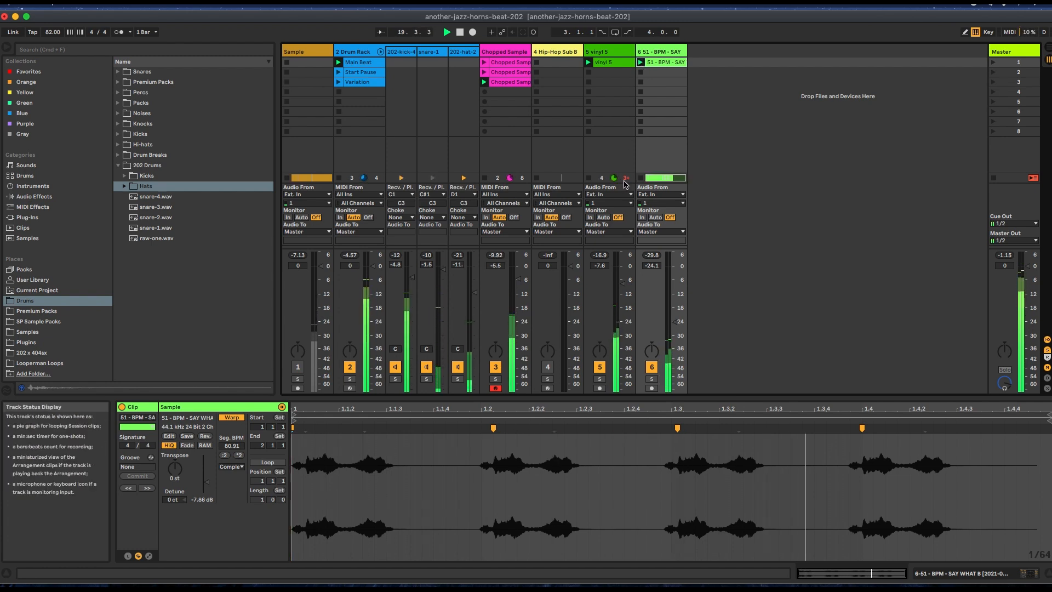
Examine the Delay device on track 6 and the tracks in the Arrangement View
double_click(664, 54)
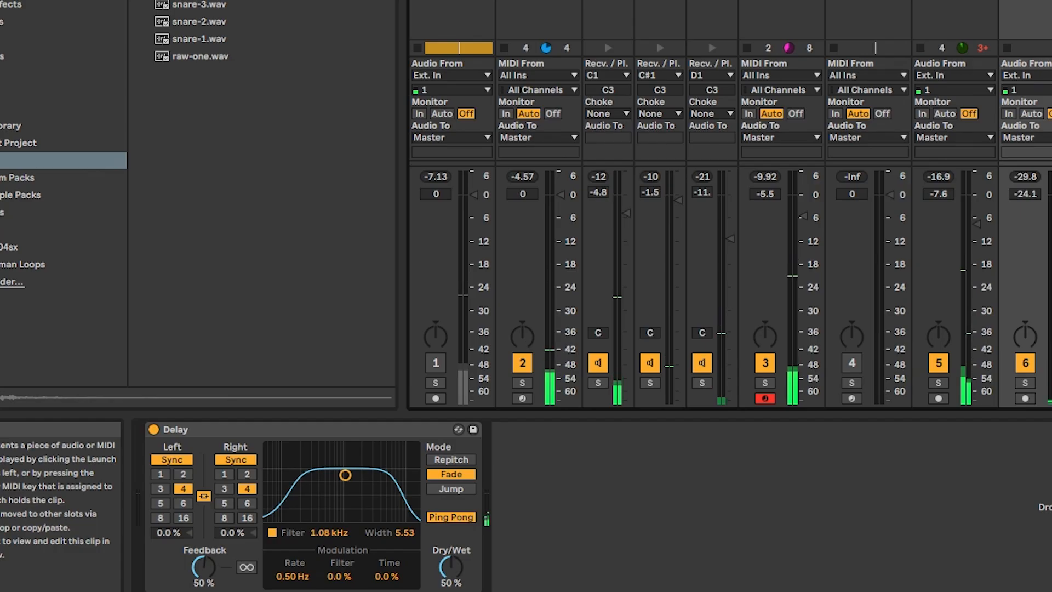
double_click(1029, 4)
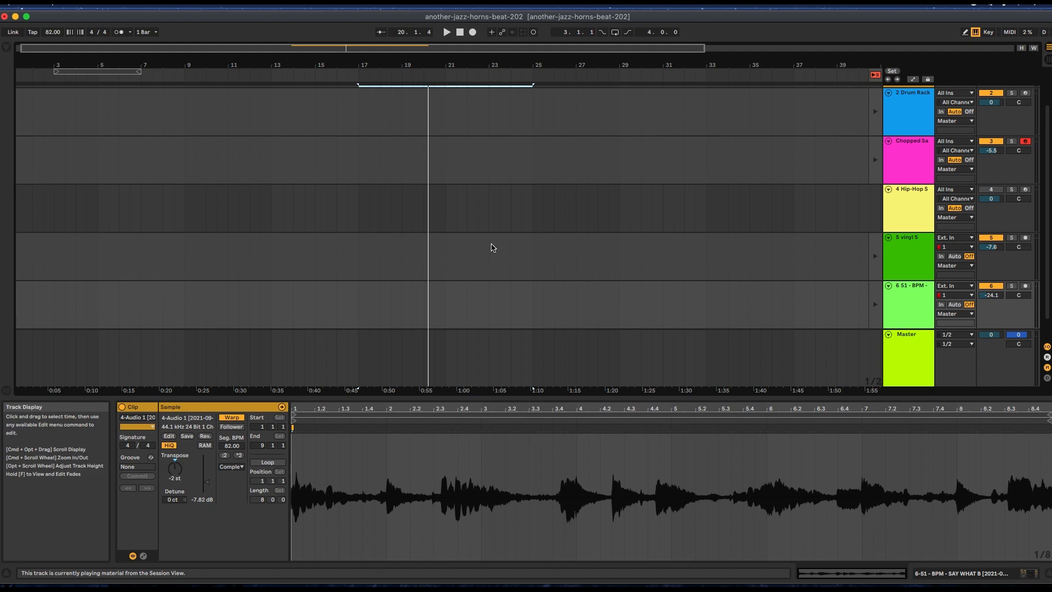
scroll(491, 231, up, 2)
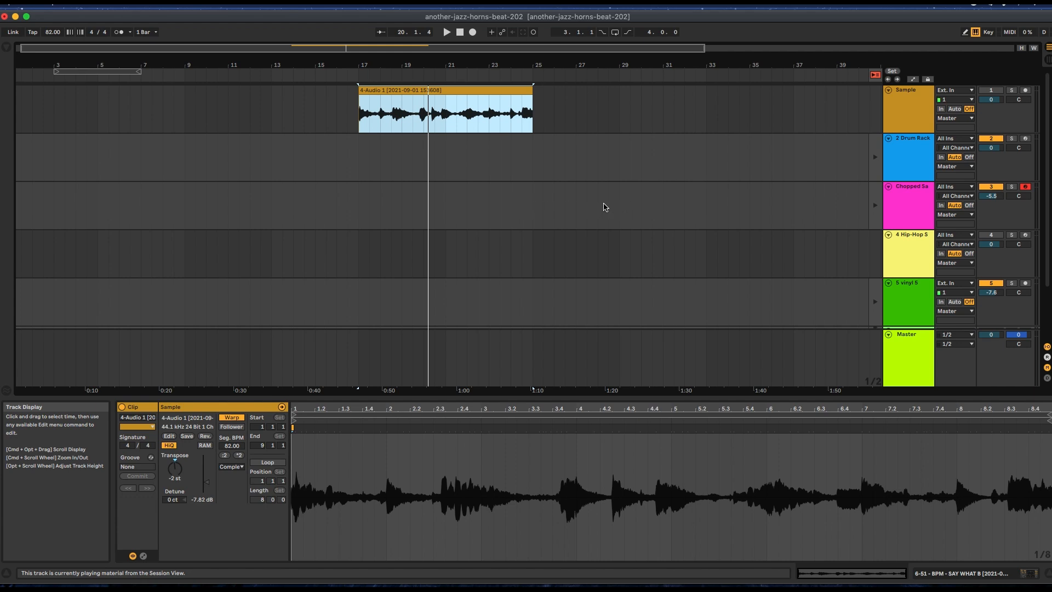
In the Session View, duplicate the Variation drum clip and delete all 202-kick-4 notes from the copy
key(Tab)
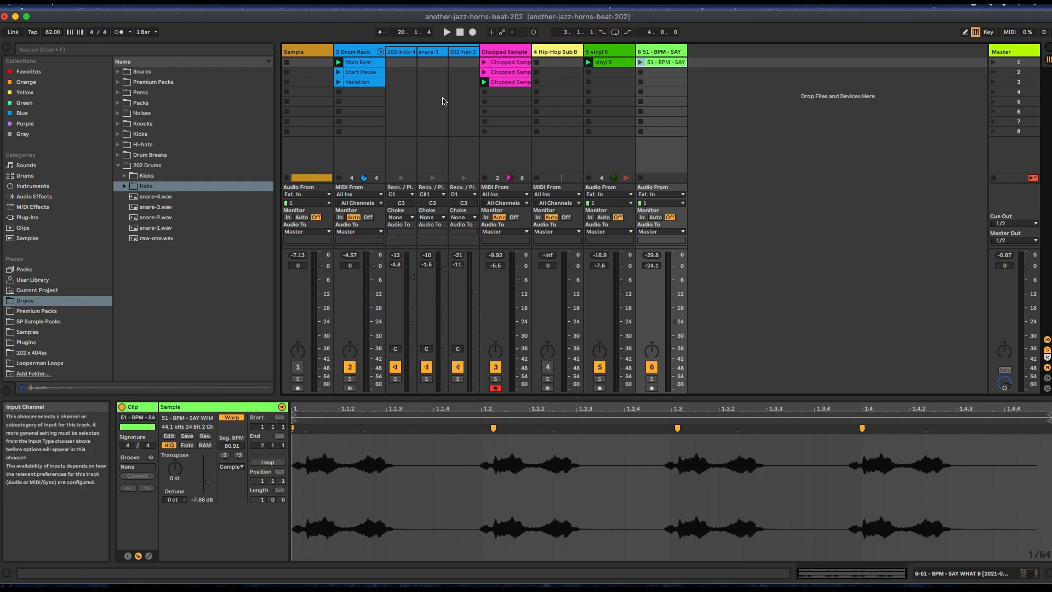
click(365, 73)
click(365, 84)
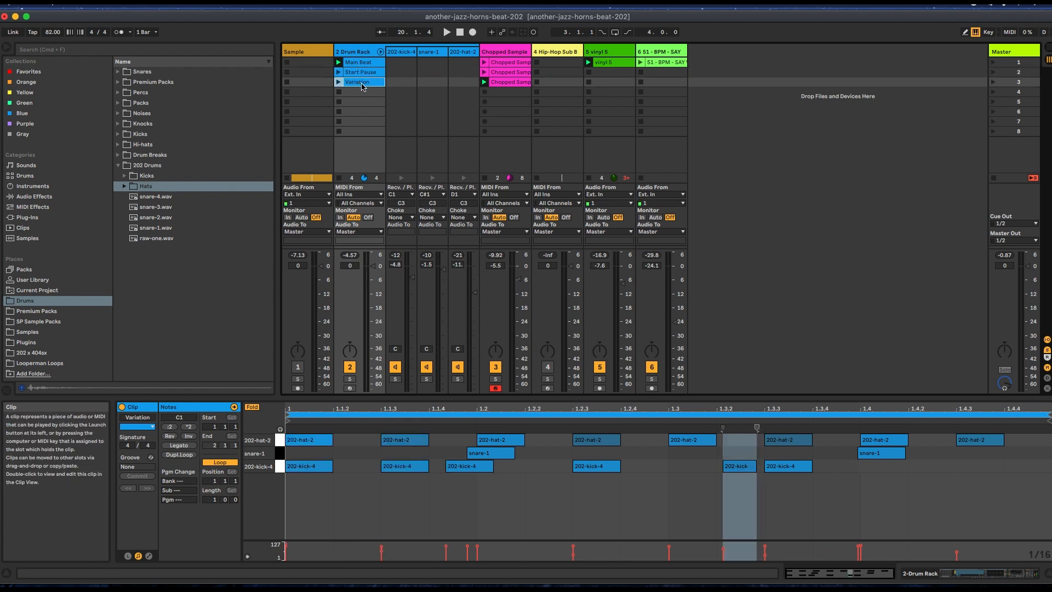
key(super+d)
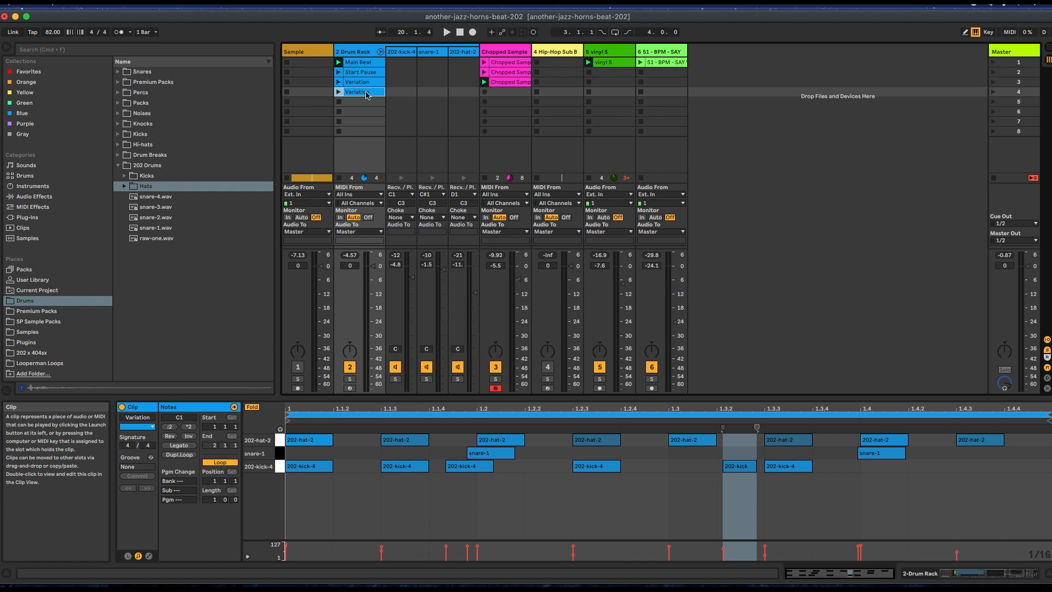
drag(857, 504, 284, 459)
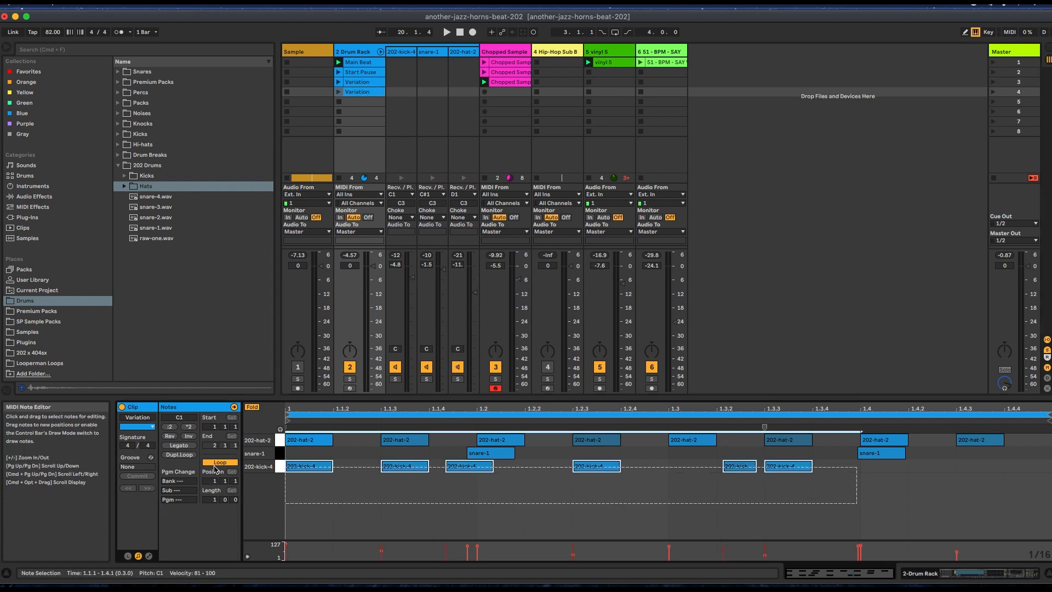
key(Delete)
Audition the kickless Variation copy and the original Variation over the sample, stop the drum clips, and stop playback
click(338, 92)
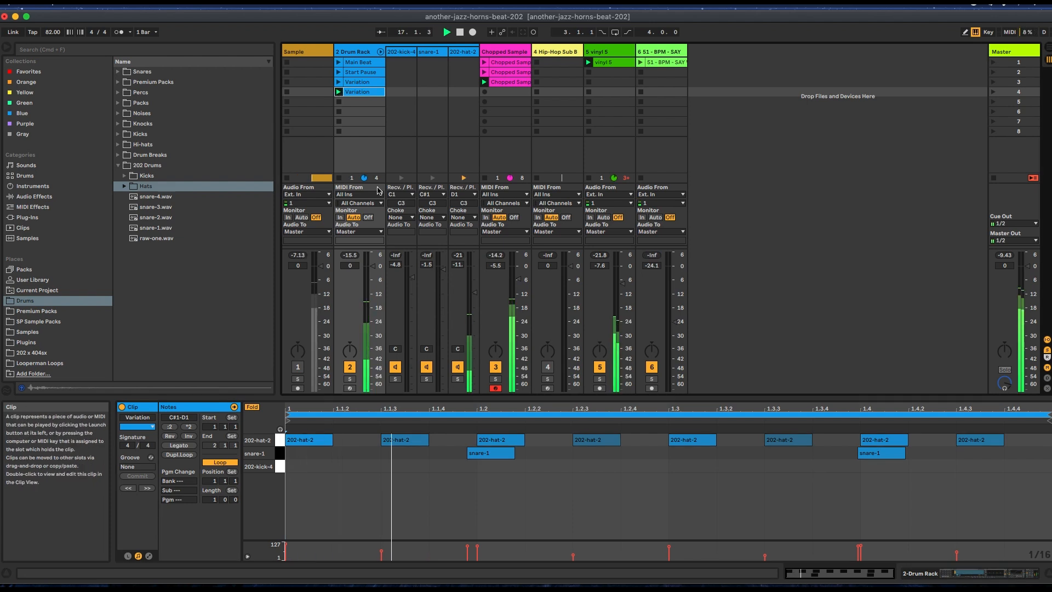
click(339, 82)
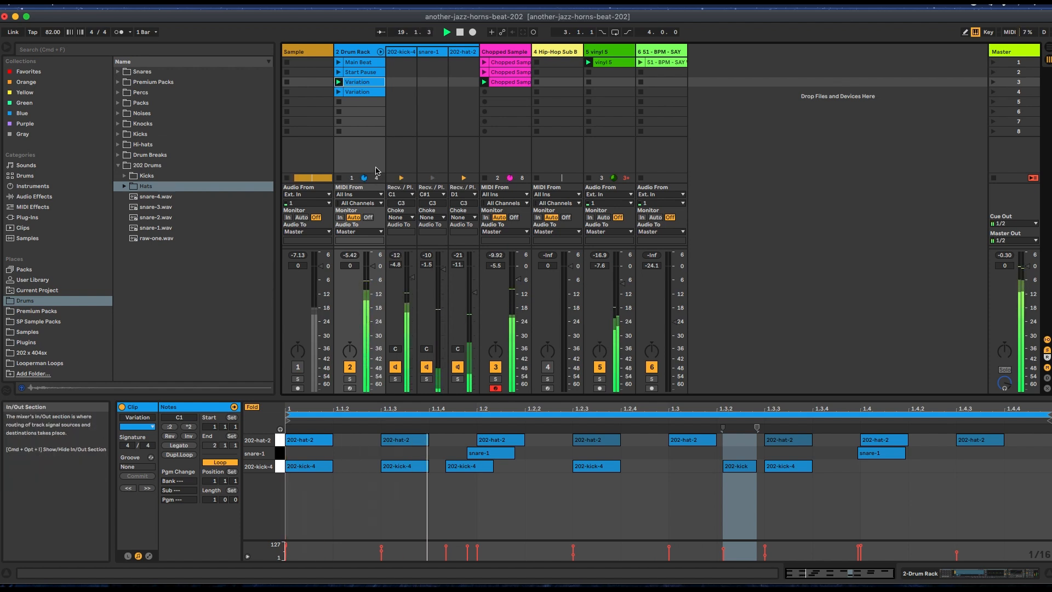
click(340, 132)
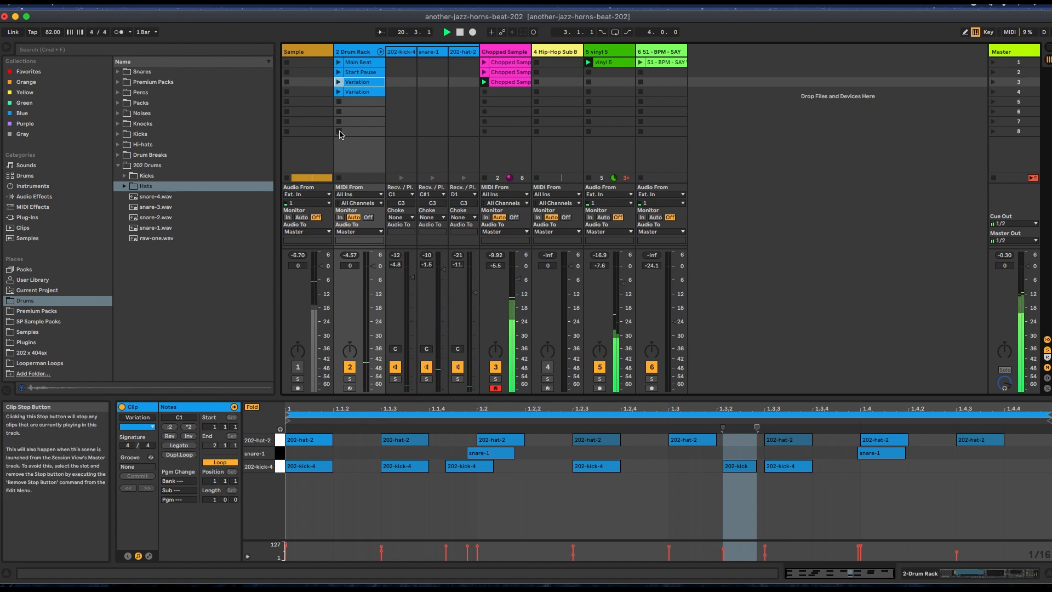
key(space)
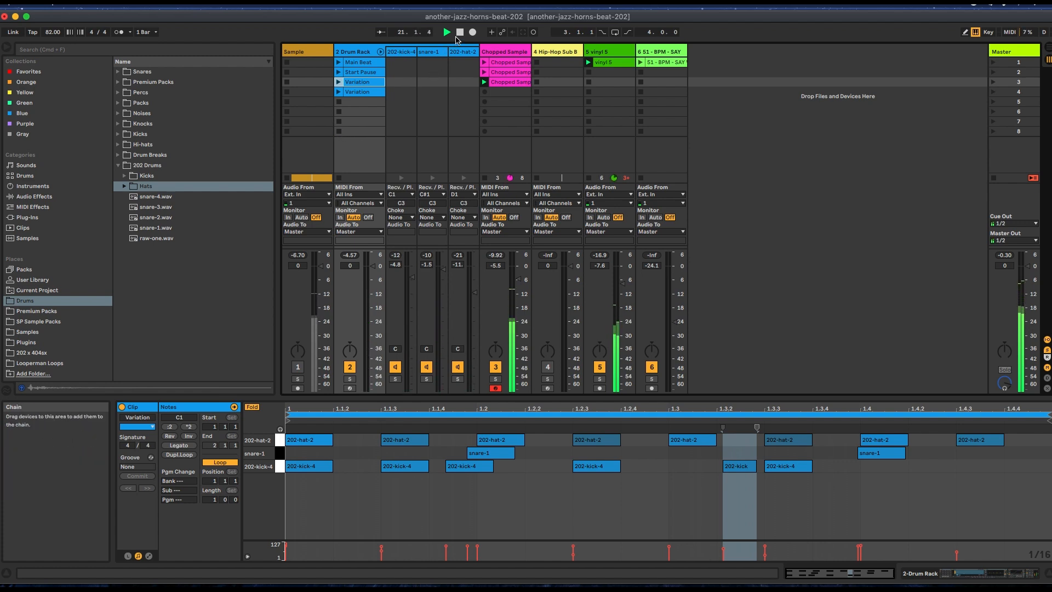
Delete the kickless Variation copy from the fourth slot of the Drum Rack track
click(366, 92)
key(Delete)
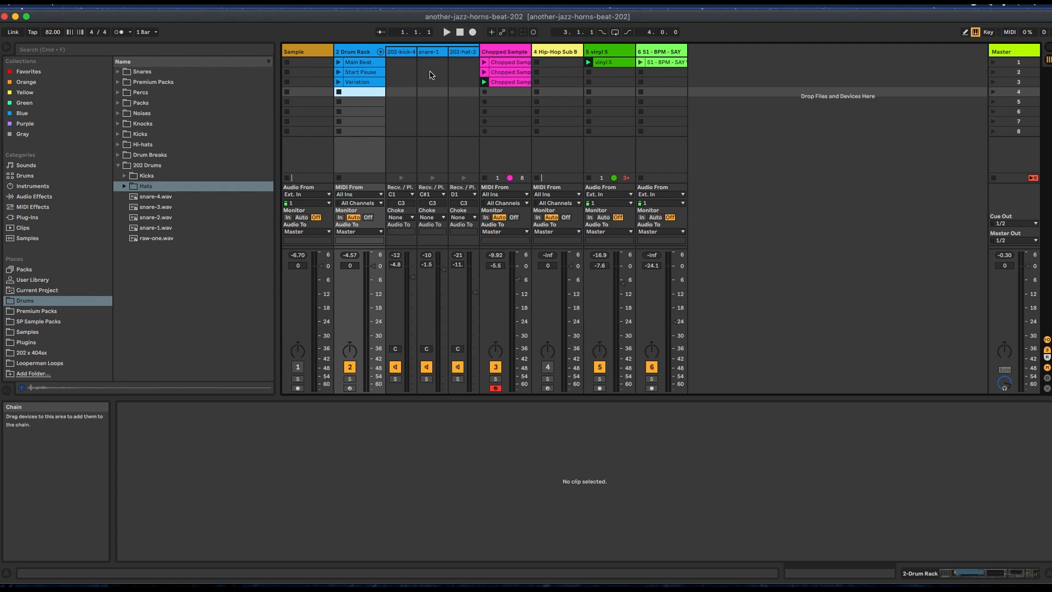
Show the Arrangement View timeline around the Sample track's audio clip
key(Tab)
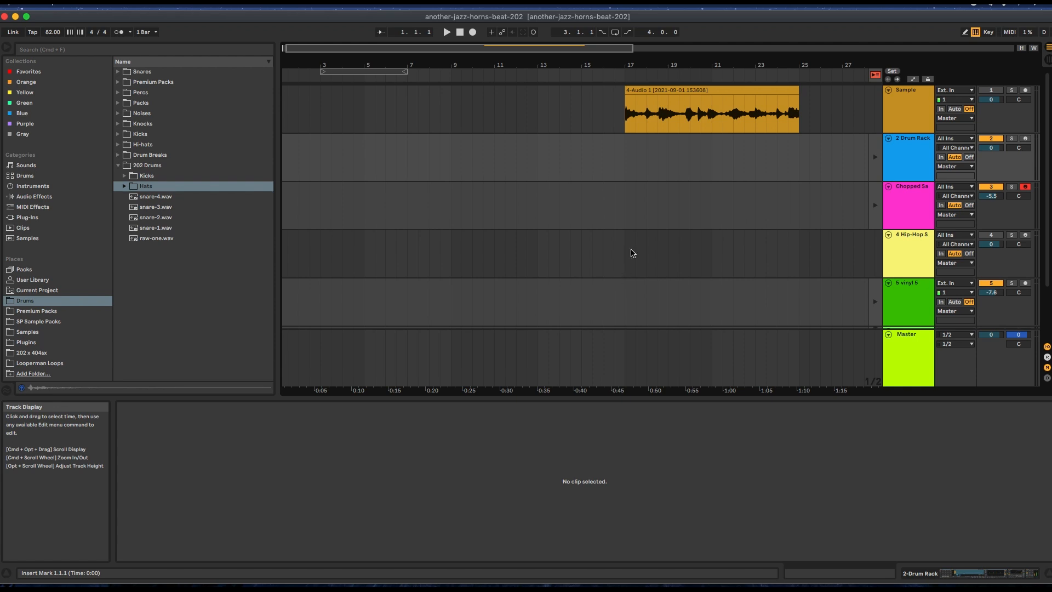
drag(627, 65, 491, 53)
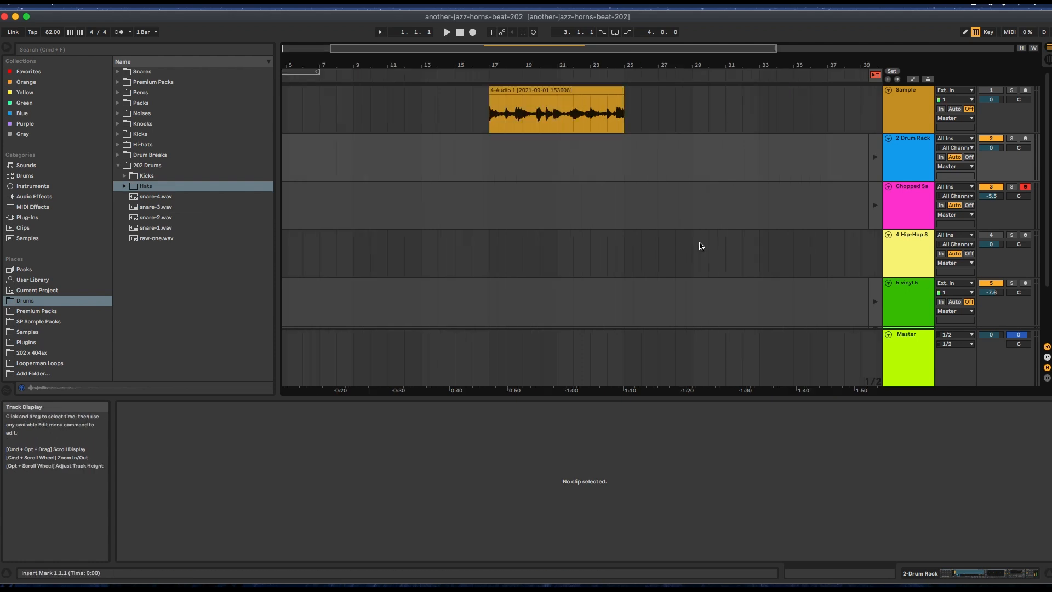